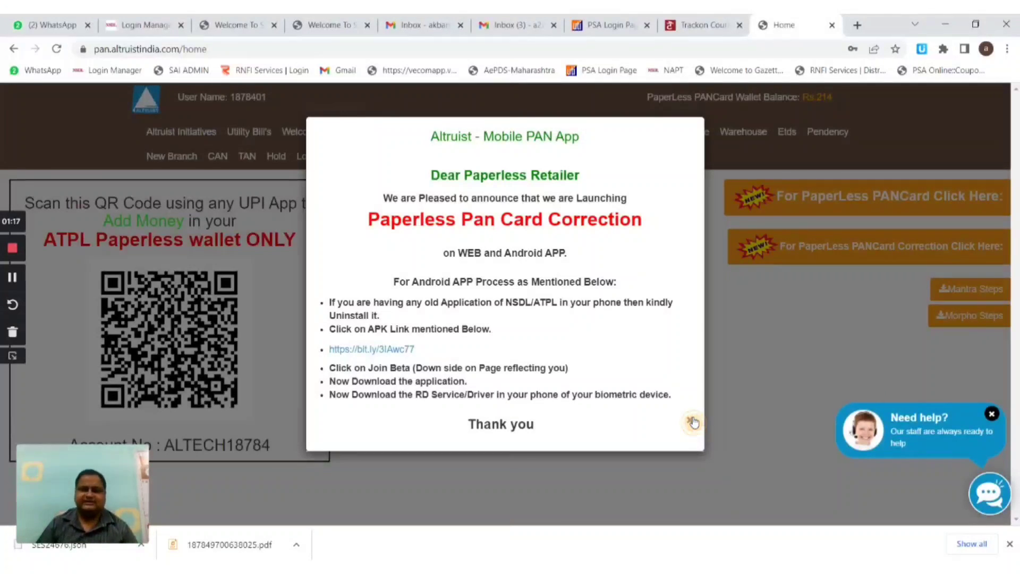
- Close the 'Altruist - Mobile PAN App' announcement popup
left_click(692, 421)
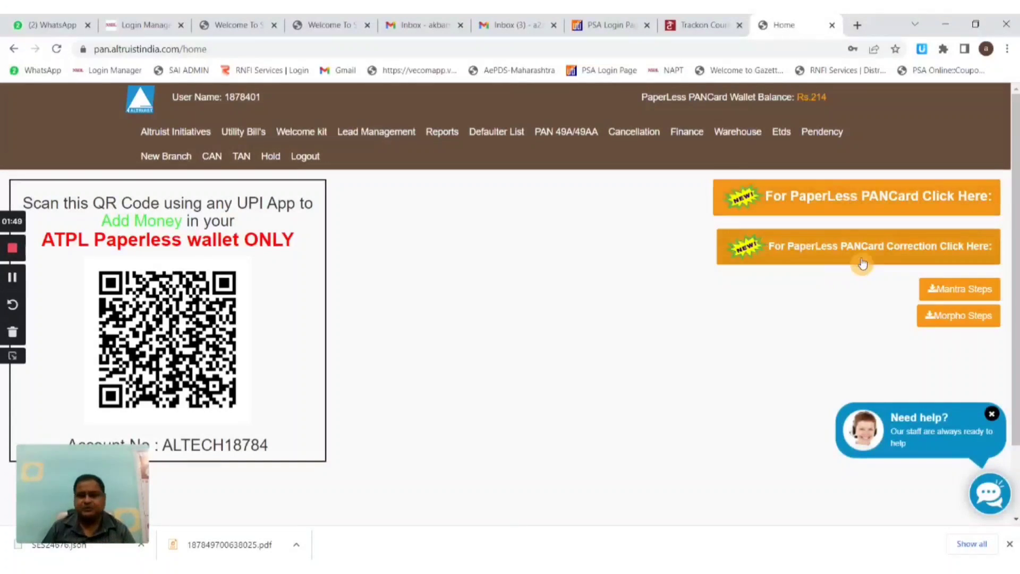
- Open the 'For PaperLess PANCard Correction Click Here' link to reach the NSDL e-KYC PAN CR form
left_click(878, 247)
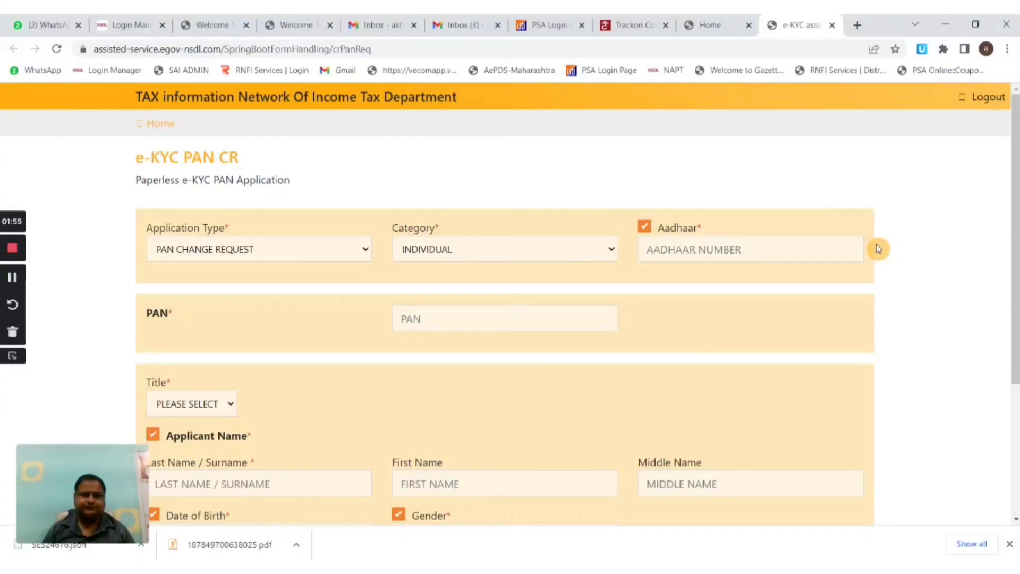
- Set PAN CHANGE REQUEST for an INDIVIDUAL and enter the applicant's Aadhaar number and PAN
left_click(290, 258)
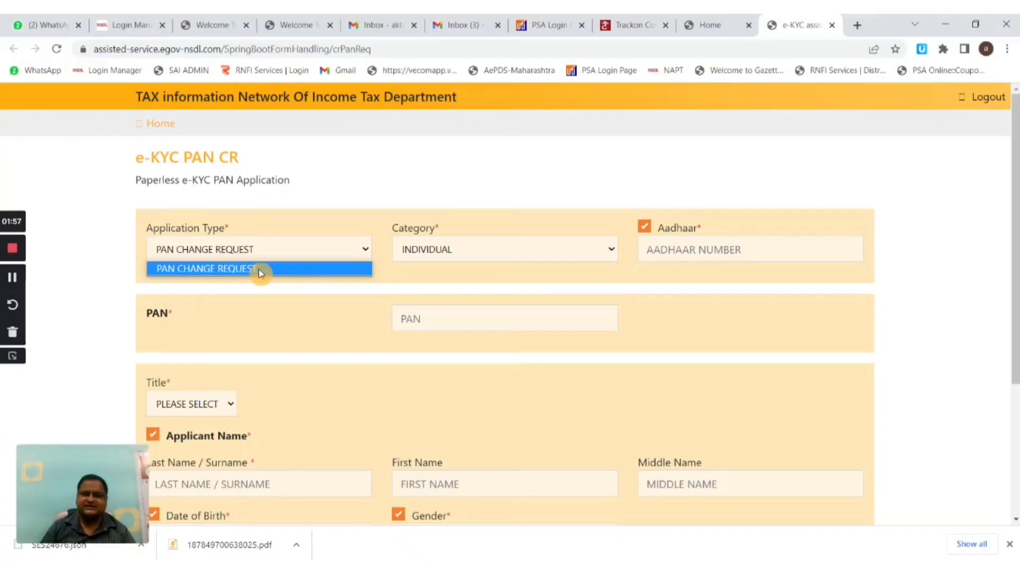
left_click(259, 268)
left_click(447, 247)
left_click(449, 247)
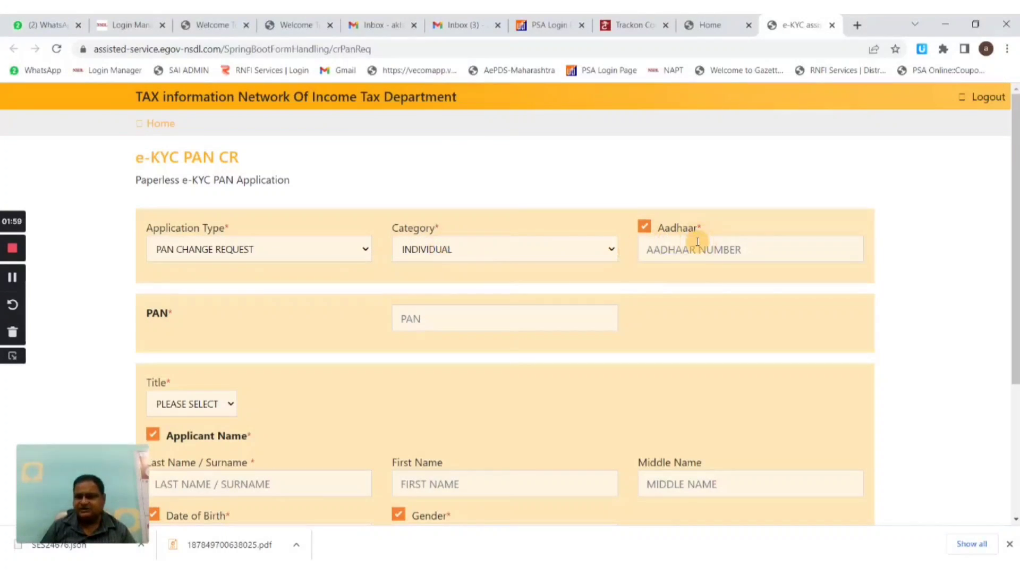
left_click(697, 242)
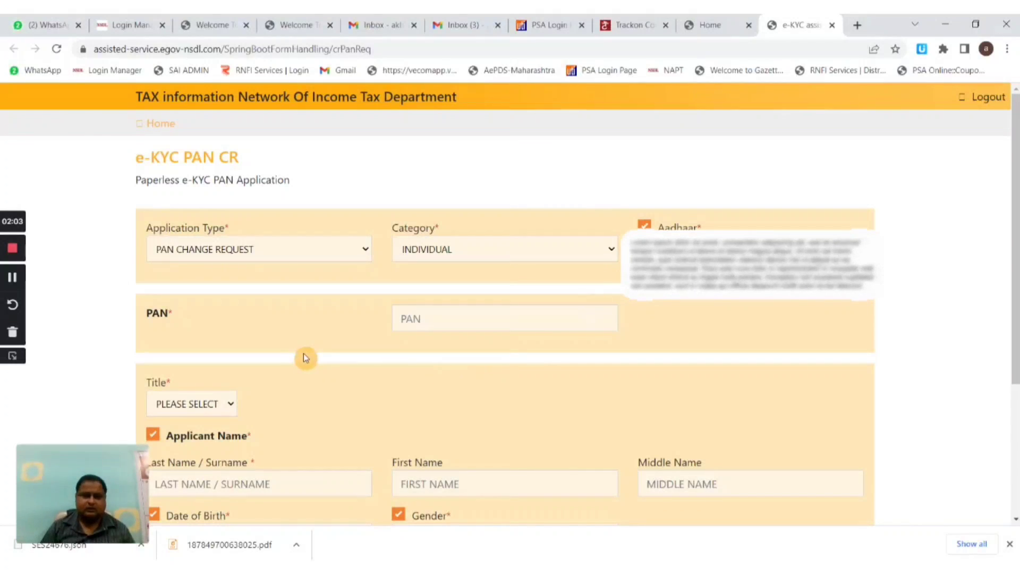
left_click(487, 321)
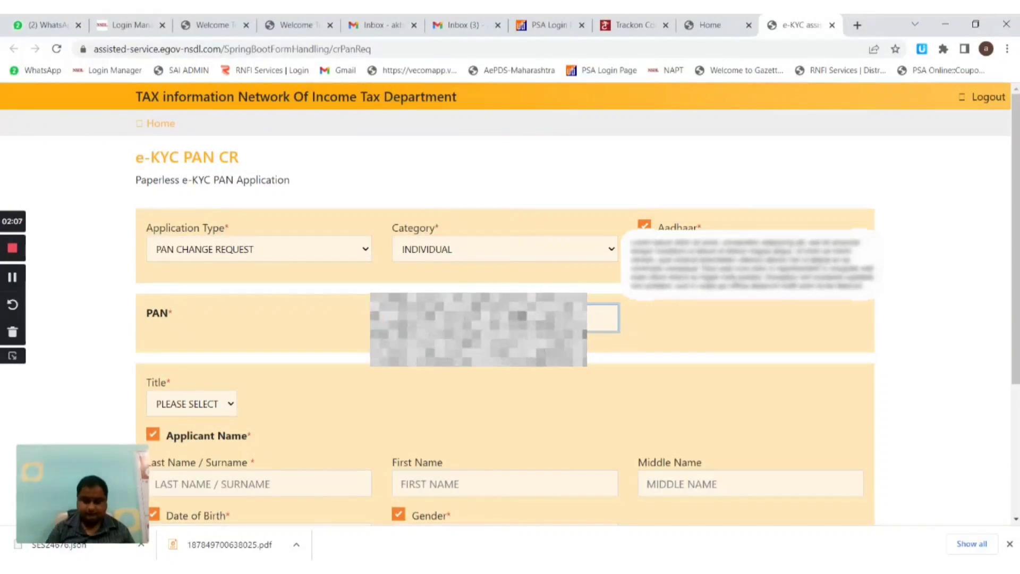
- Choose SHRI as the applicant's title
scroll(218, 341, "down", 1)
left_click(218, 341)
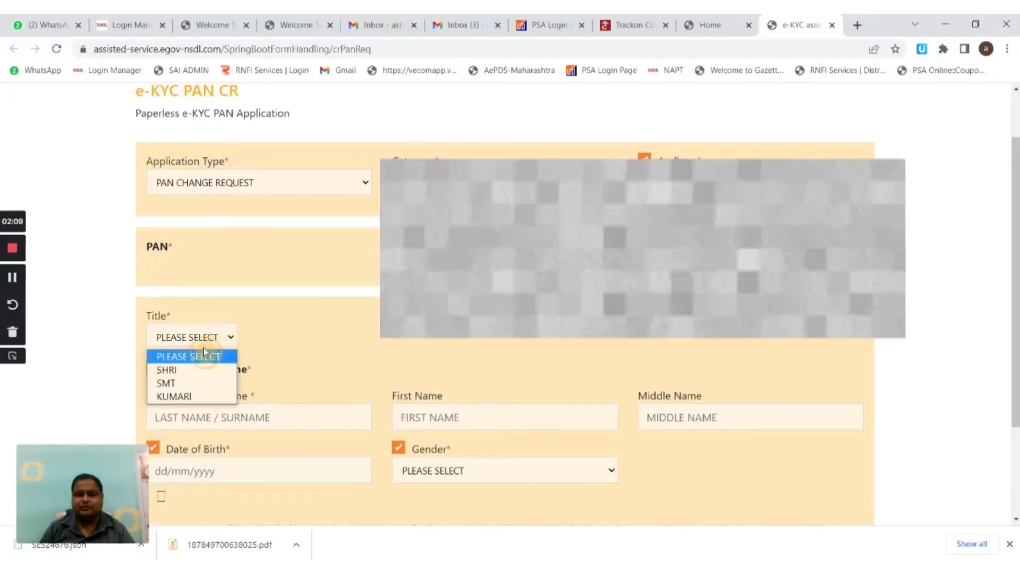
left_click(170, 367)
scroll(196, 303, "down", 1)
left_click(194, 271)
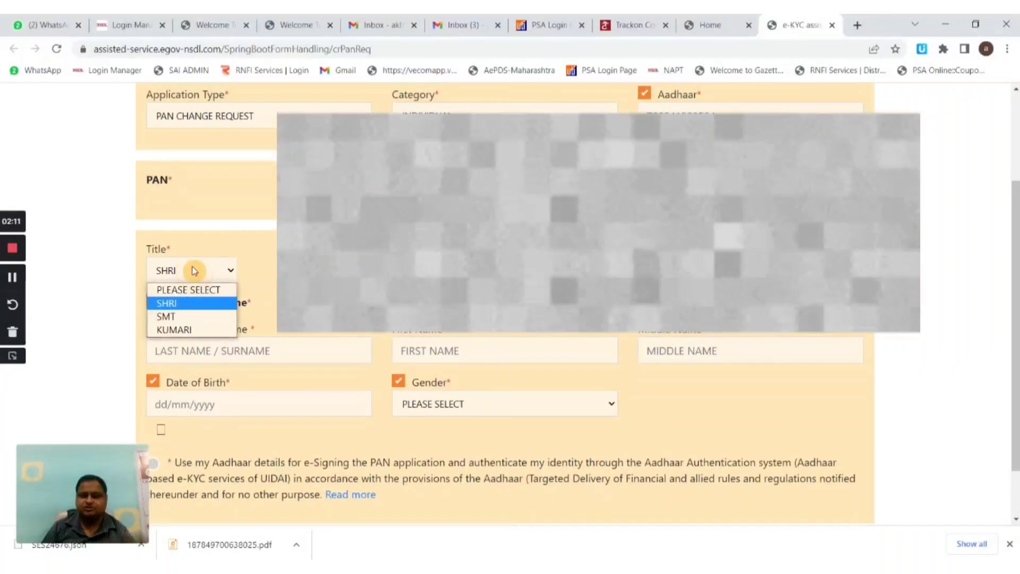
left_click(166, 303)
- Enter the applicant's last, first and middle names and date of birth
left_click(313, 355)
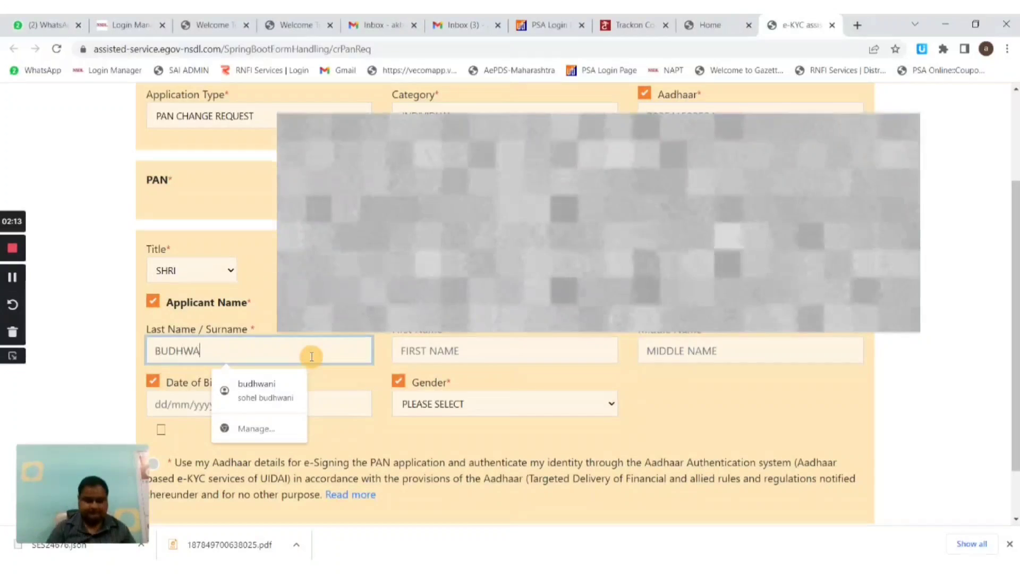
key("Tab")
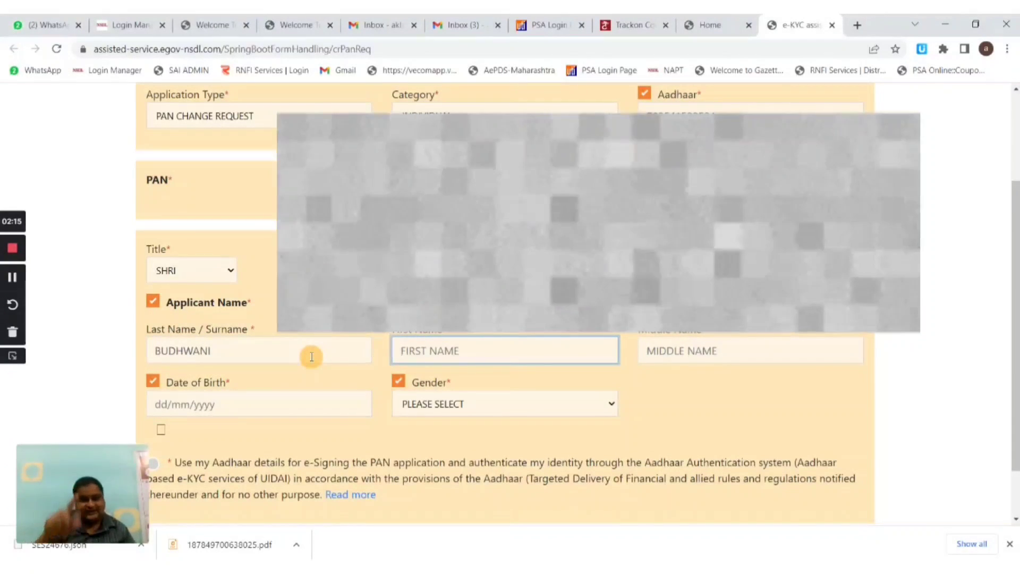
key("Tab")
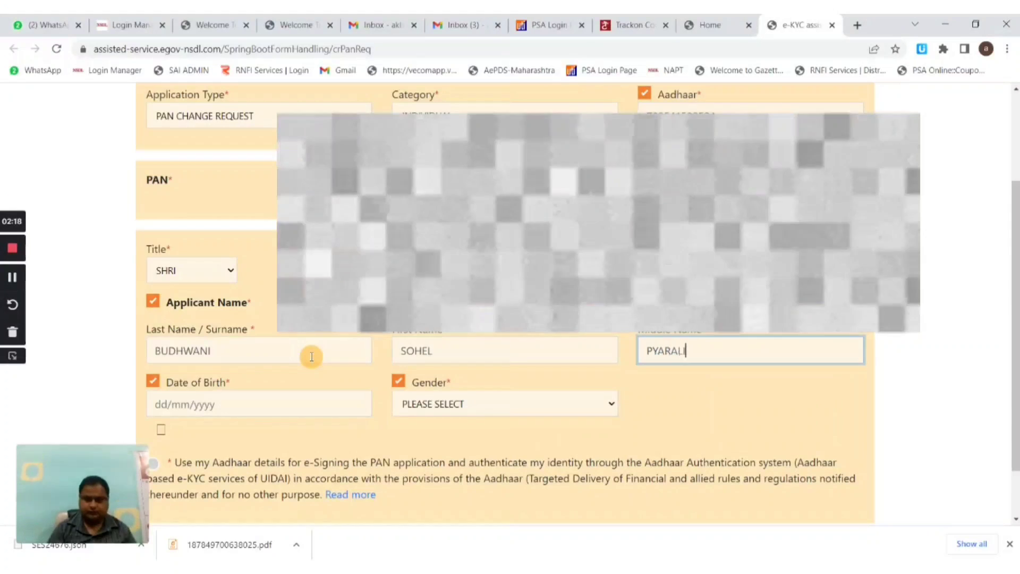
key("Tab")
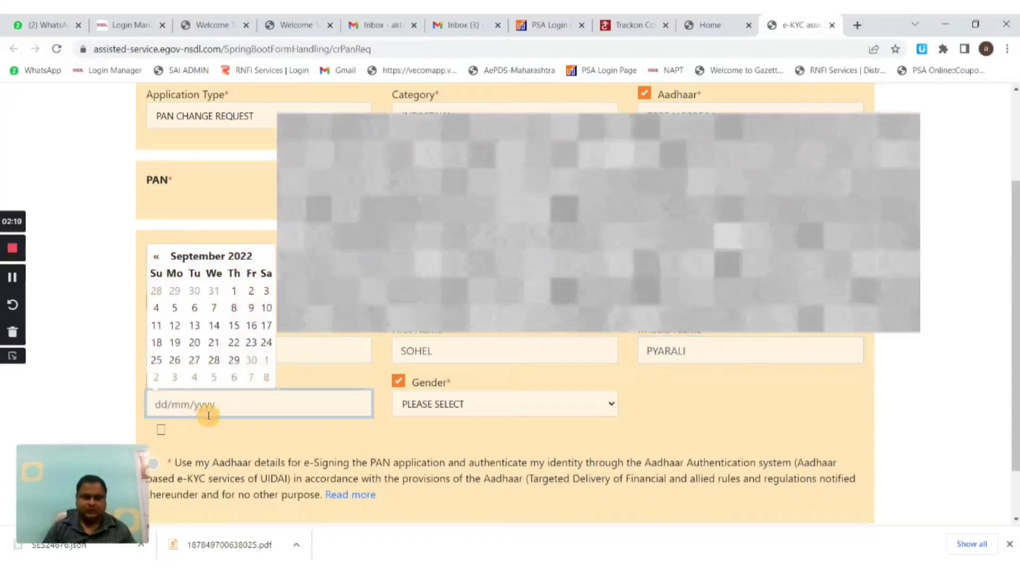
type("11")
type("2")
key("BackSpace")
key("BackSpace")
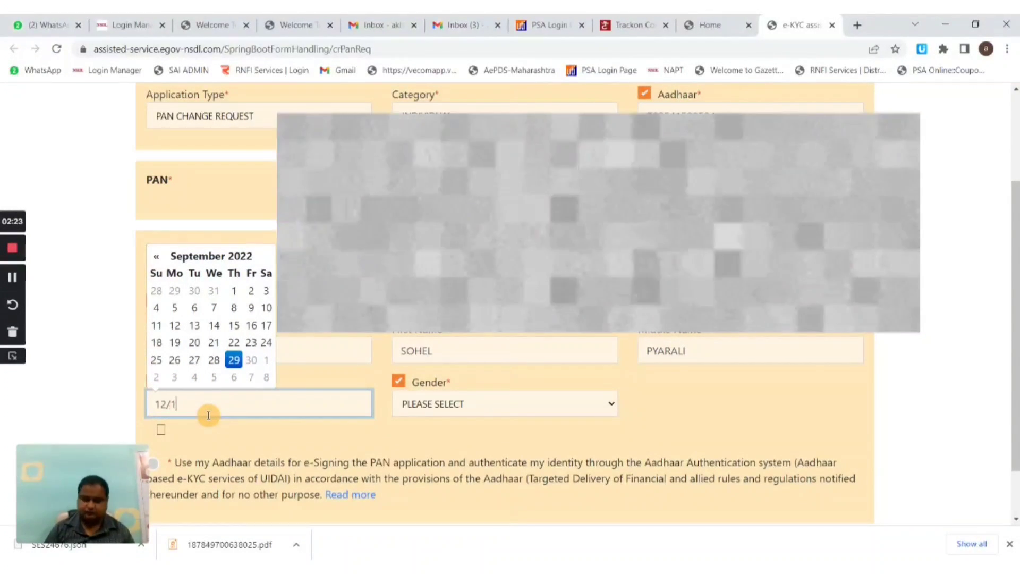
left_click(405, 482)
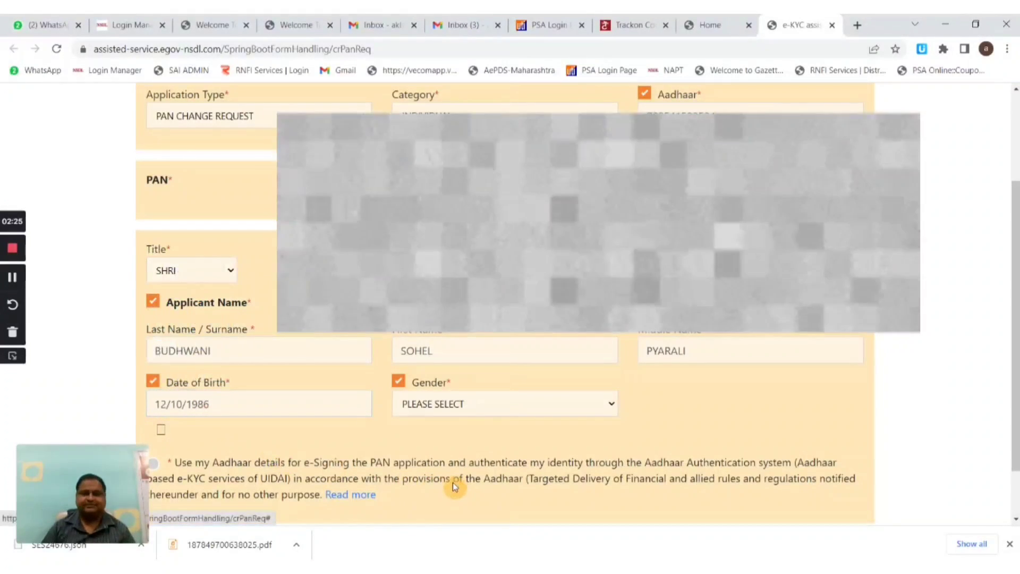
- Set gender to MALE, tick the Aadhaar e-Sign consent and submit the form
left_click(479, 403)
left_click(446, 433)
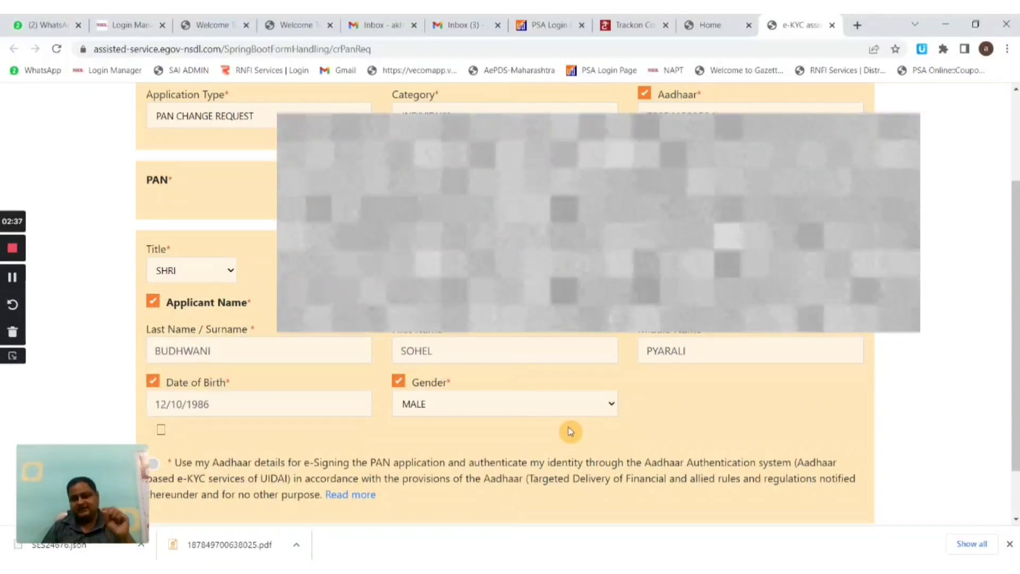
left_click(162, 412)
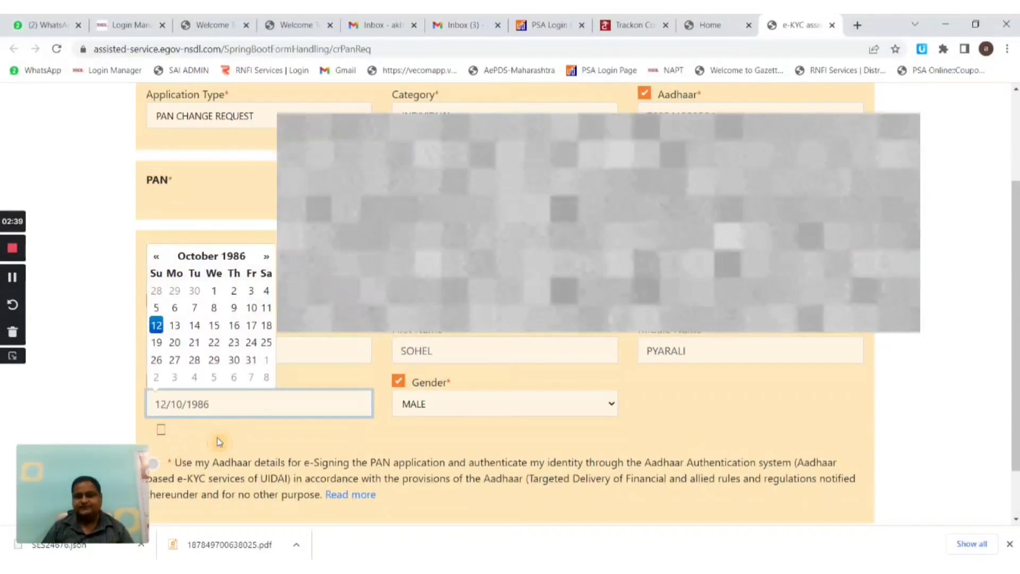
left_click(219, 442)
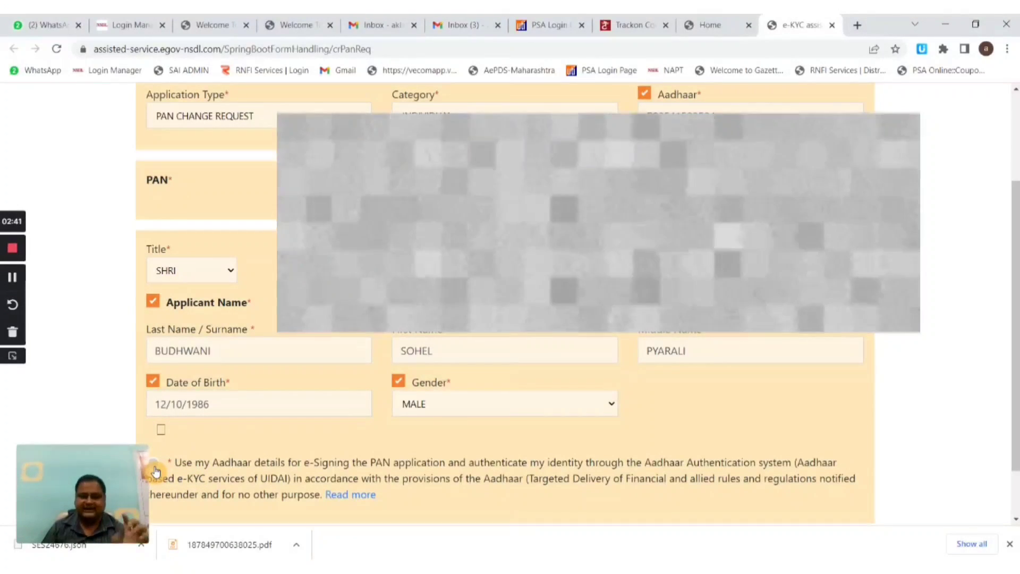
left_click(155, 468)
scroll(476, 444, "down", 1)
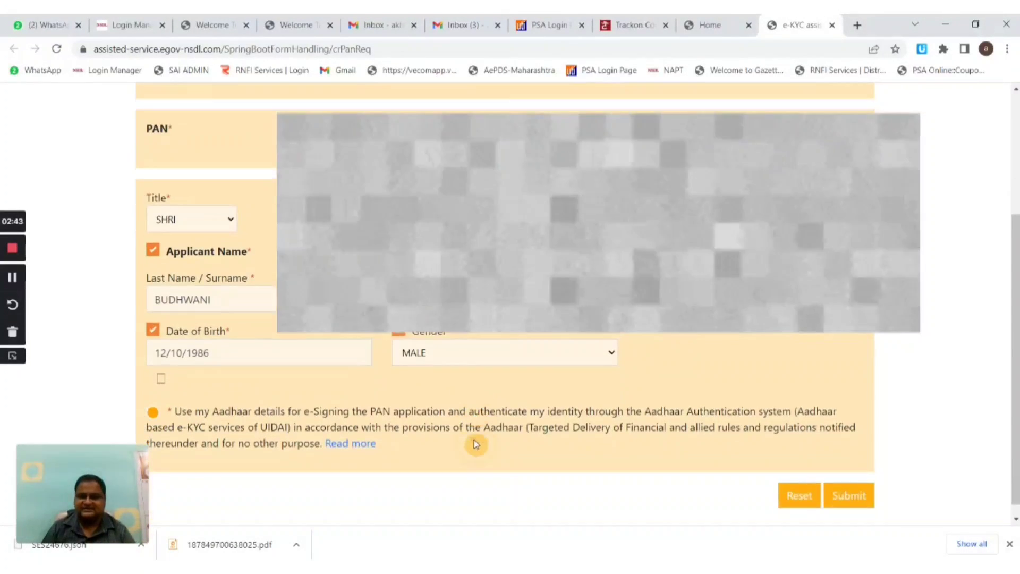
scroll(476, 444, "down", 1)
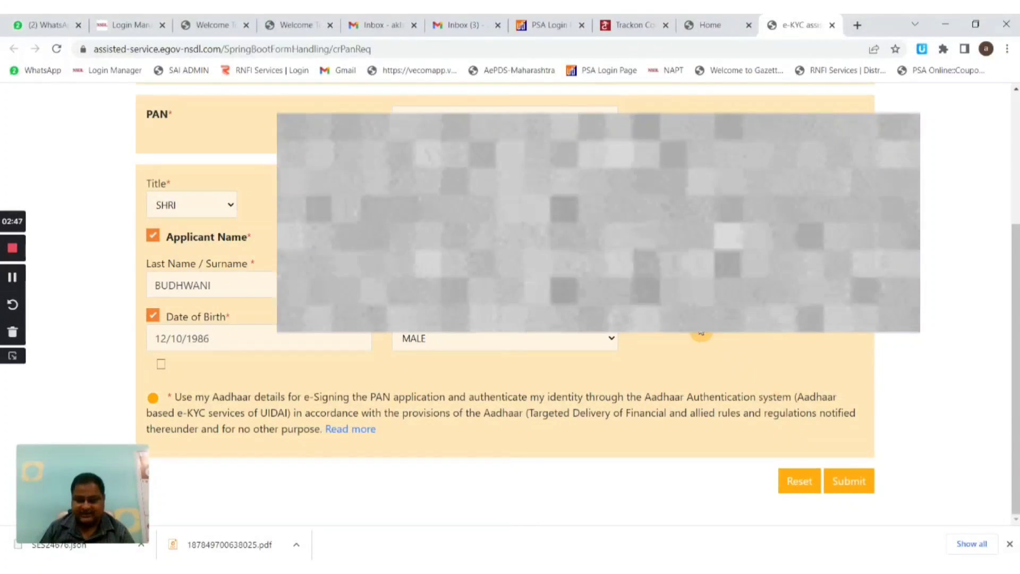
left_click(849, 482)
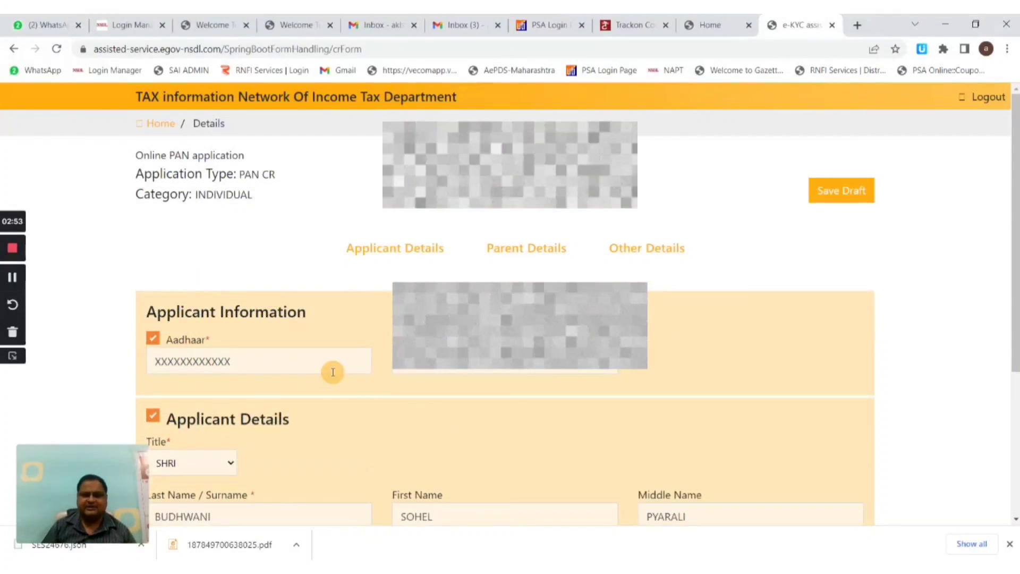
- Scroll through the prefilled Applicant Details and go Next to Parents Details
scroll(333, 371, "down", 4)
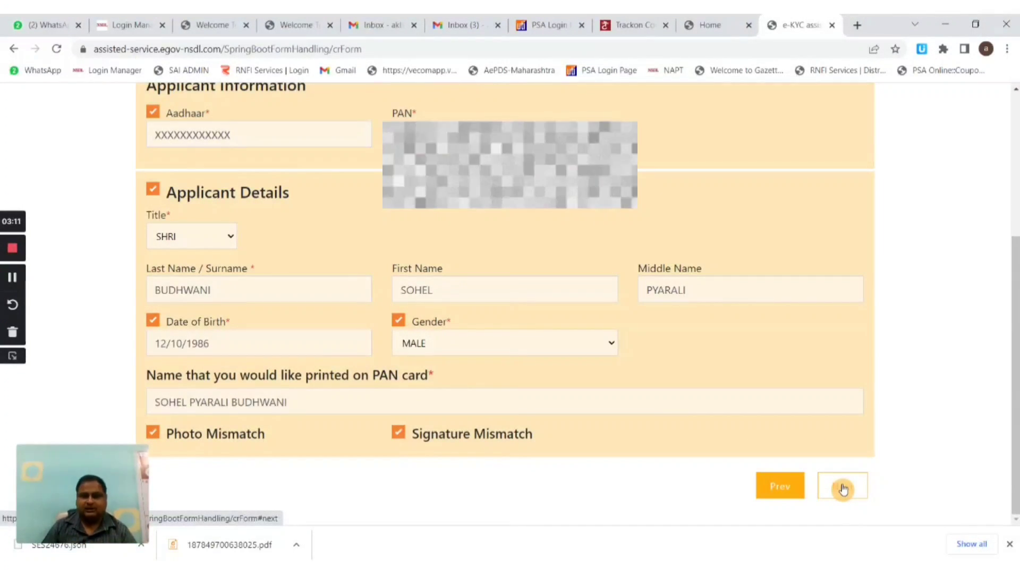
left_click(848, 491)
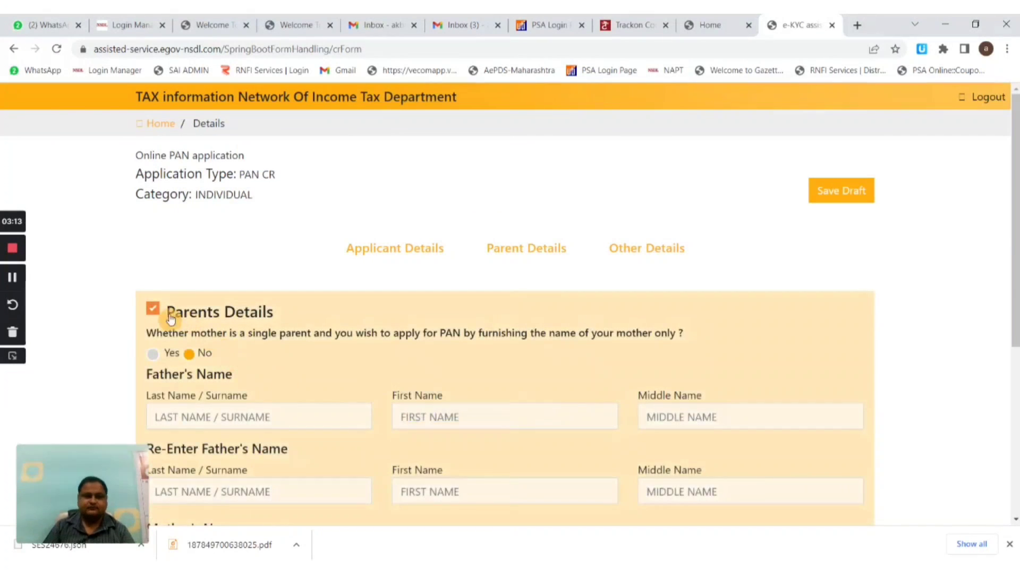
- Enter the father's last, first and middle names in the Father's Name row
scroll(171, 296, "down", 1)
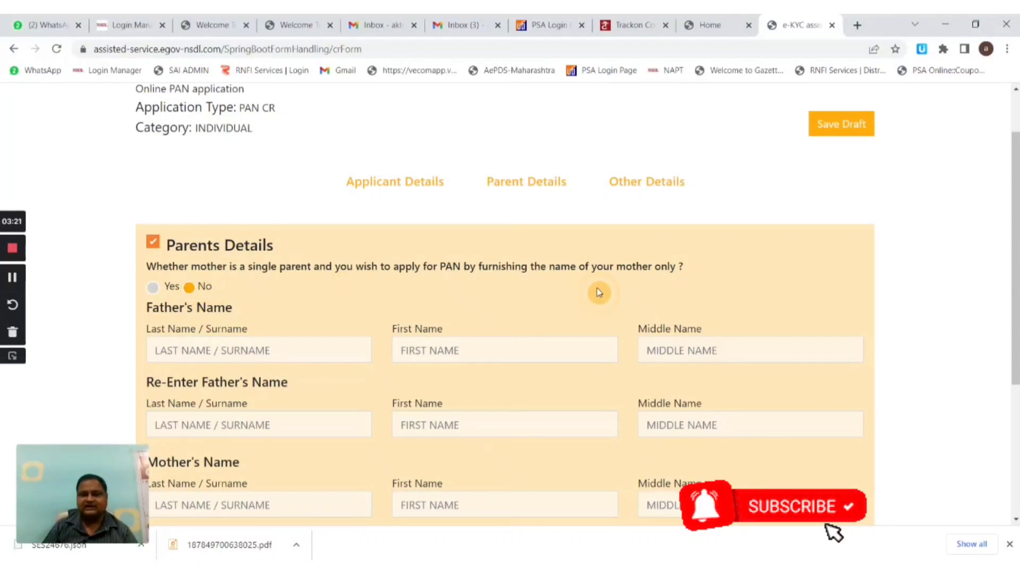
left_click(333, 349)
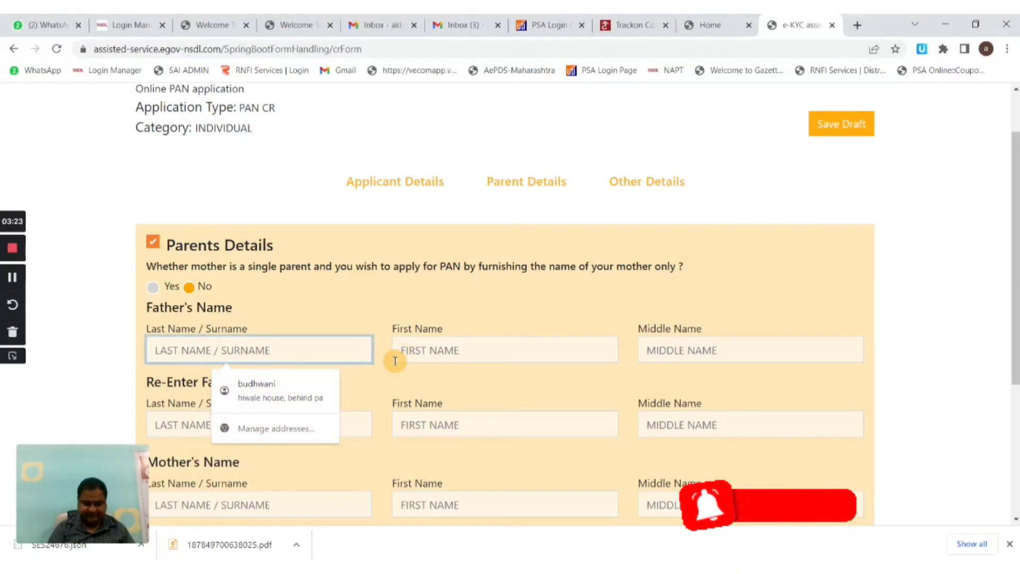
key("Tab")
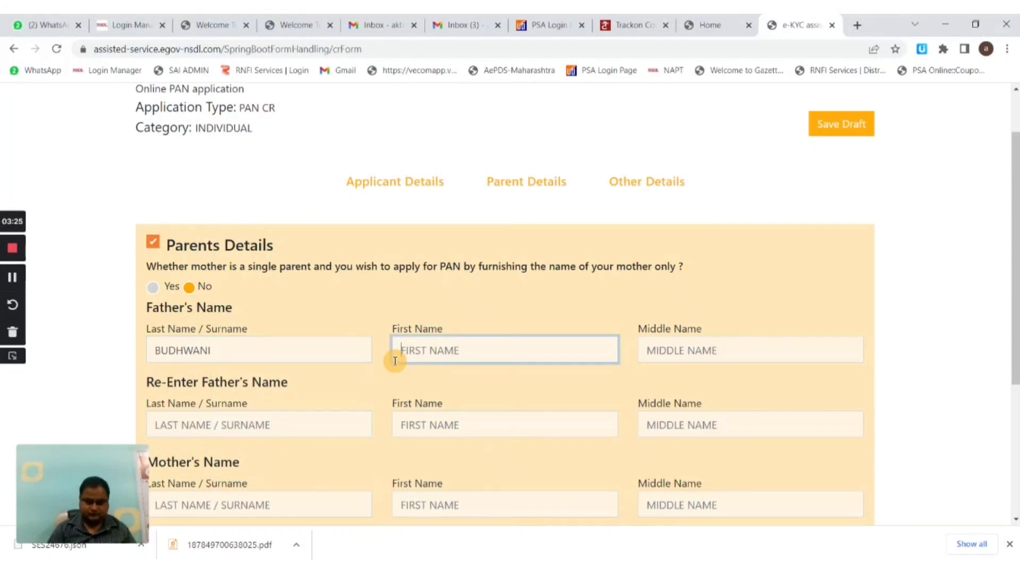
key("Tab")
key("shift+Tab")
key("End")
key("BackSpace")
key("BackSpace")
key("Tab")
type("W")
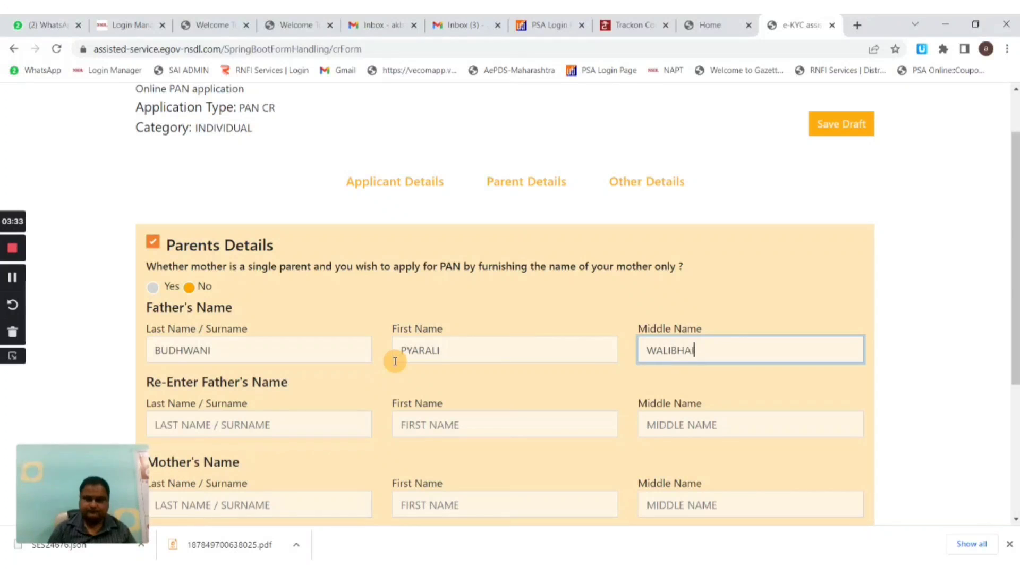
- Re-enter the father's full name for confirmation and continue to contact details
scroll(148, 396, "down", 4)
left_click(233, 226)
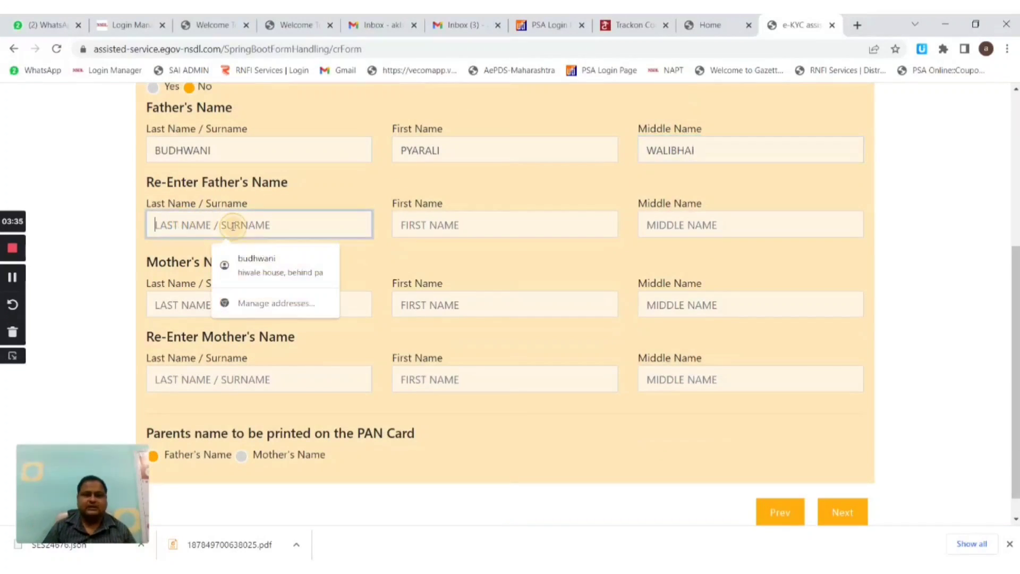
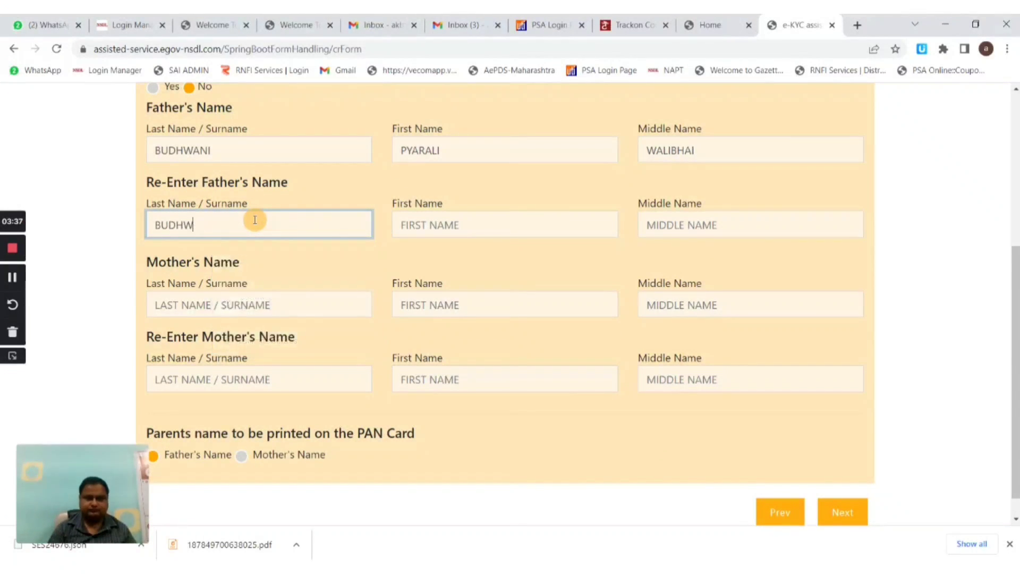
key("Tab")
key("Tab")
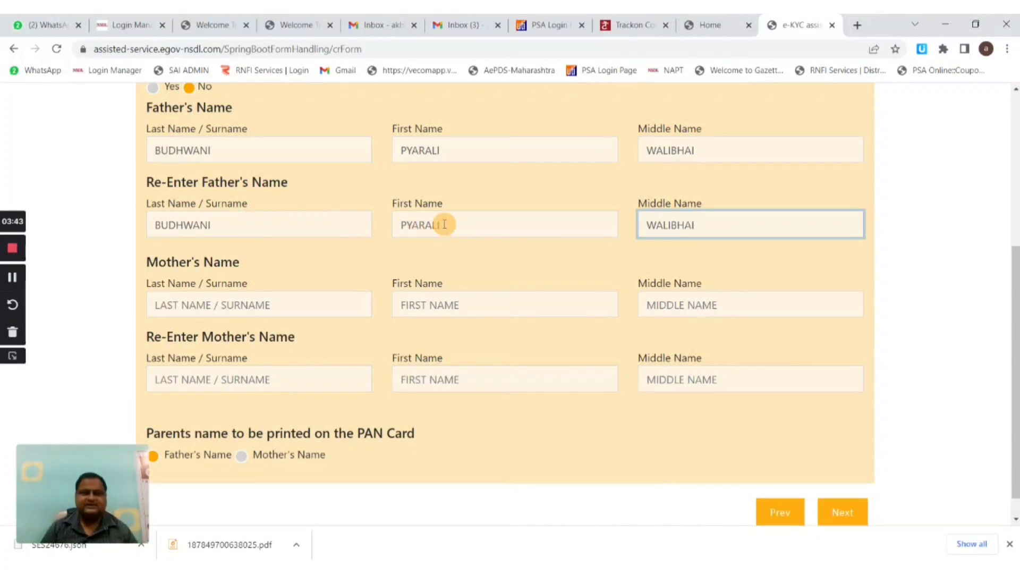
left_click(547, 332)
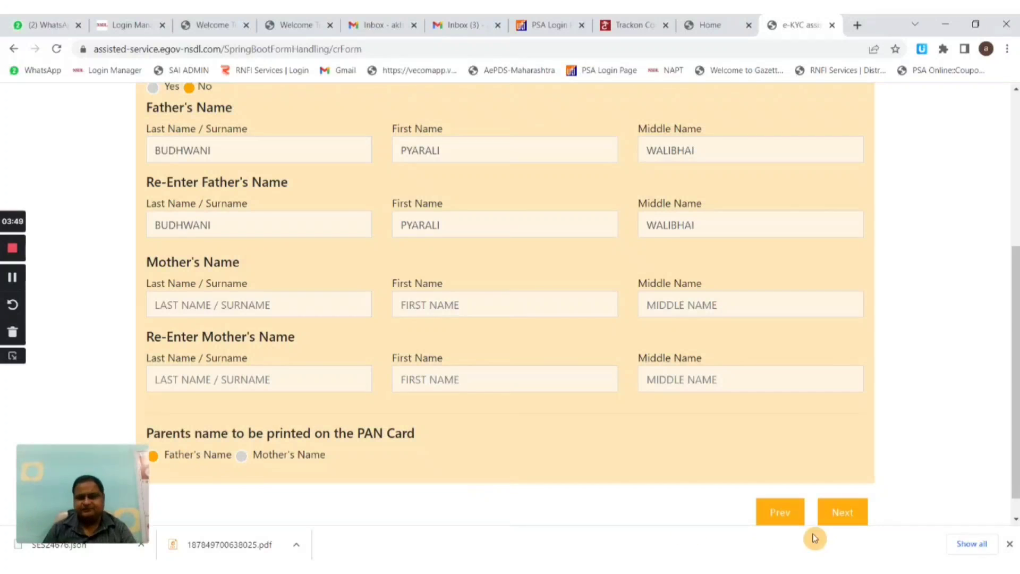
left_click(854, 517)
- Request a physical PAN card, enter the contact's mobile number and e-mail, and pick RESIDENCE address
scroll(177, 237, "down", 3)
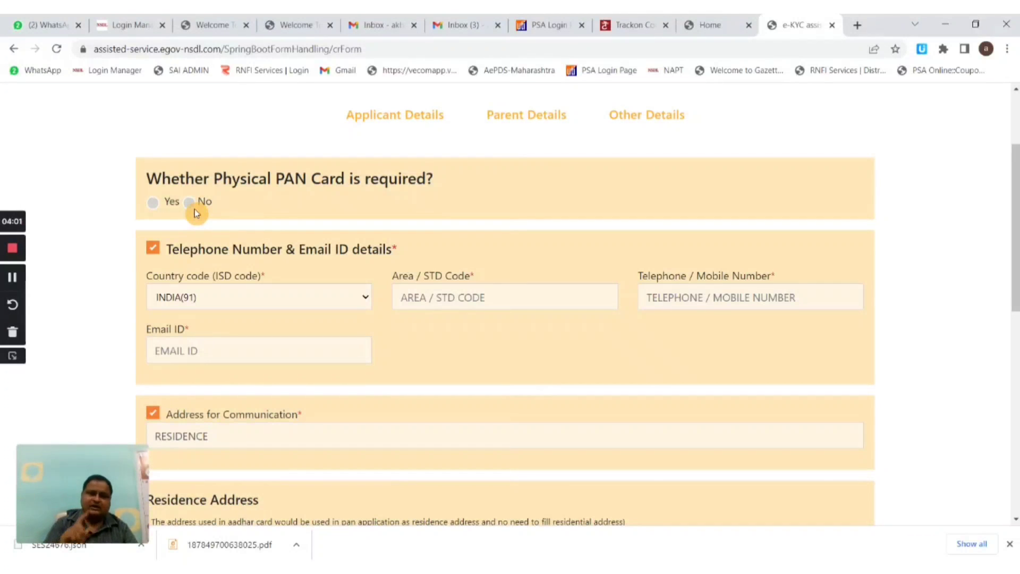
left_click(153, 207)
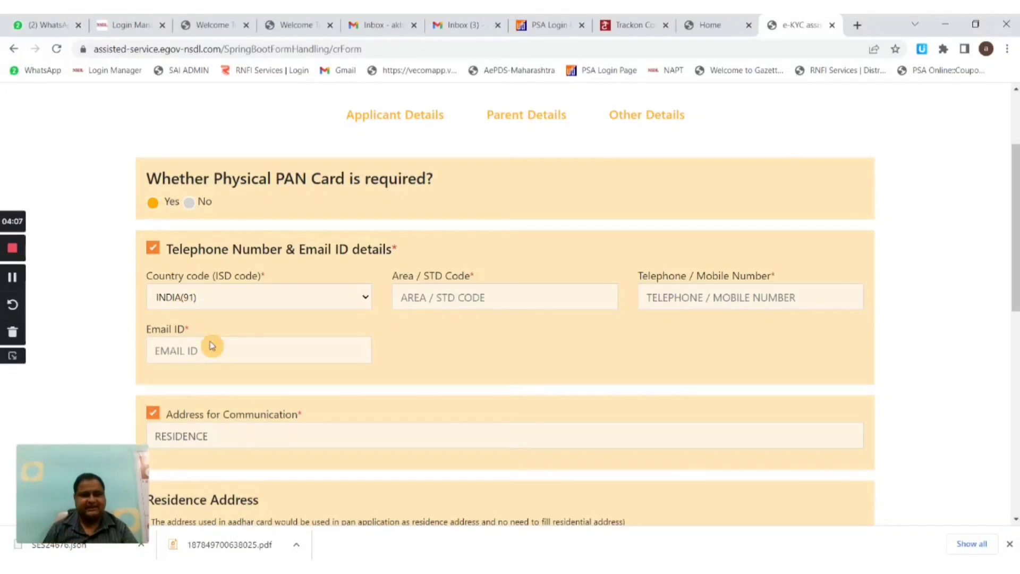
left_click(697, 292)
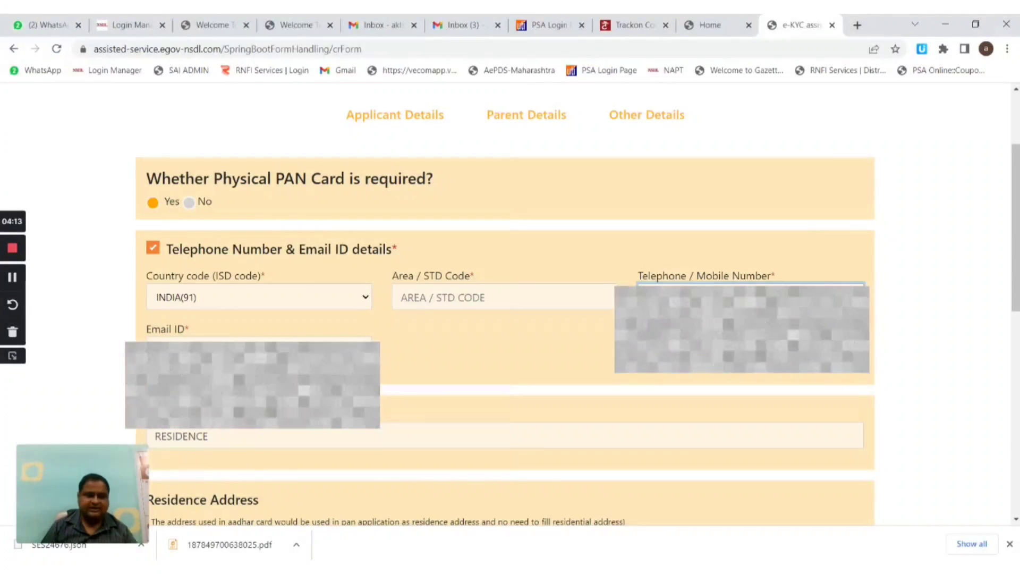
left_click(230, 343)
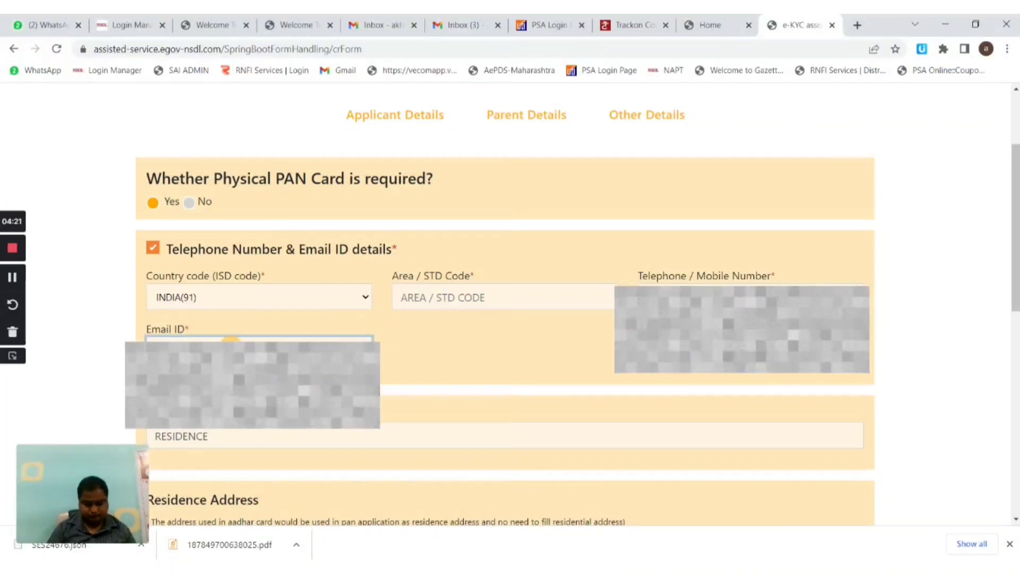
double_click(141, 437)
- Set the Place to BULDHANA and submit the change request form
scroll(141, 245, "down", 3)
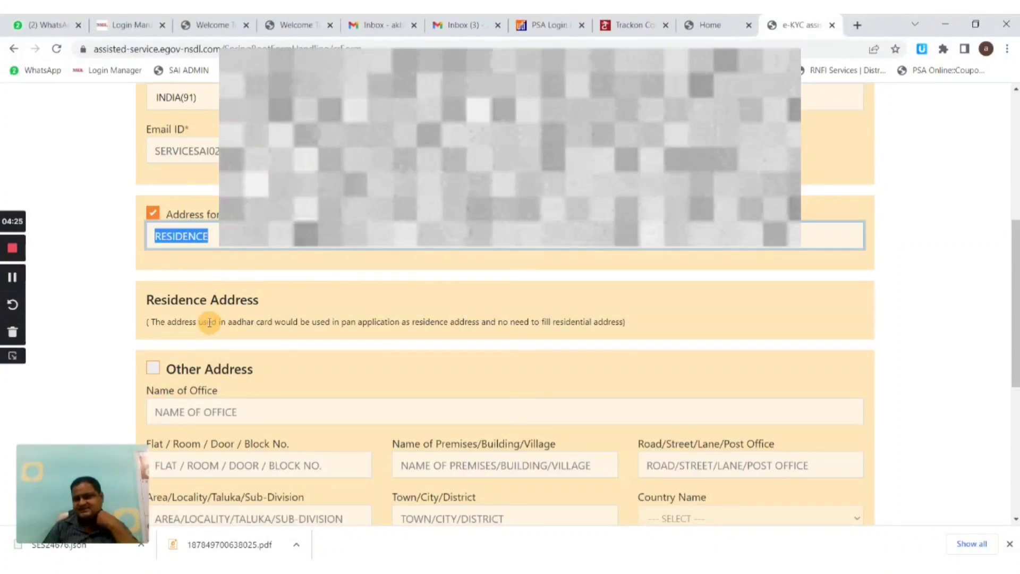
scroll(425, 316, "down", 4)
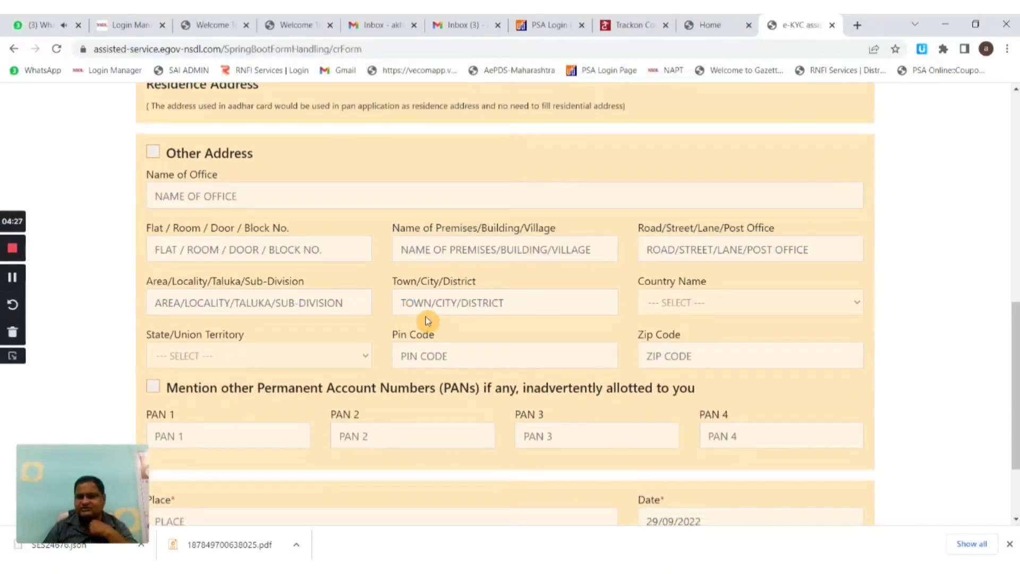
scroll(425, 317, "down", 2)
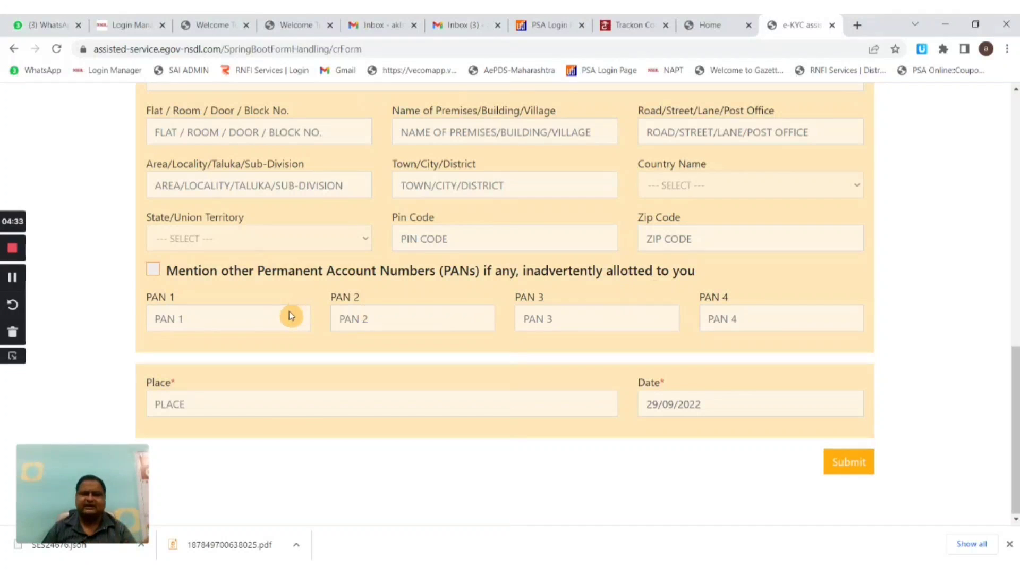
left_click(324, 399)
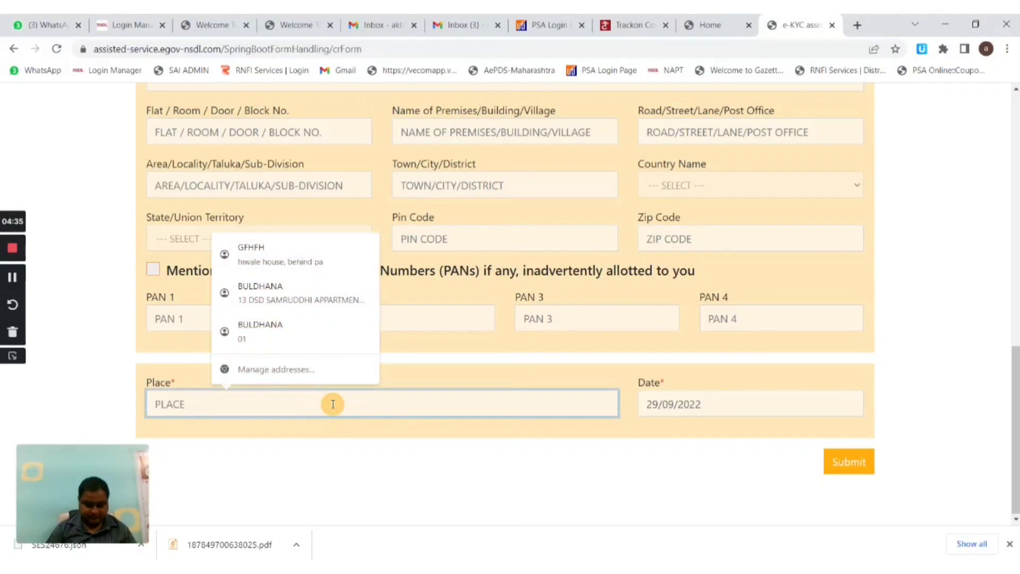
type("BULDHANA")
left_click(520, 471)
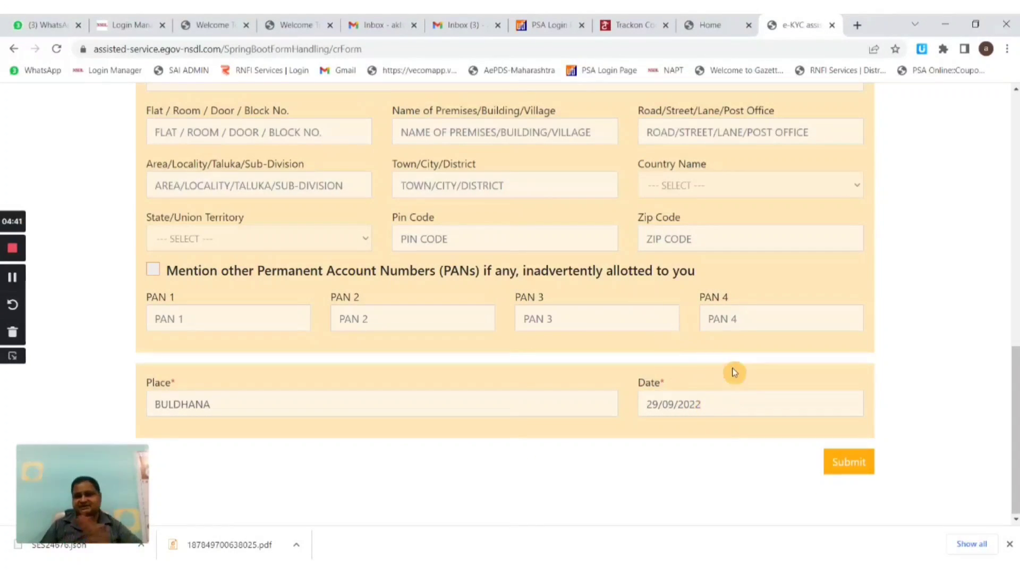
left_click(850, 462)
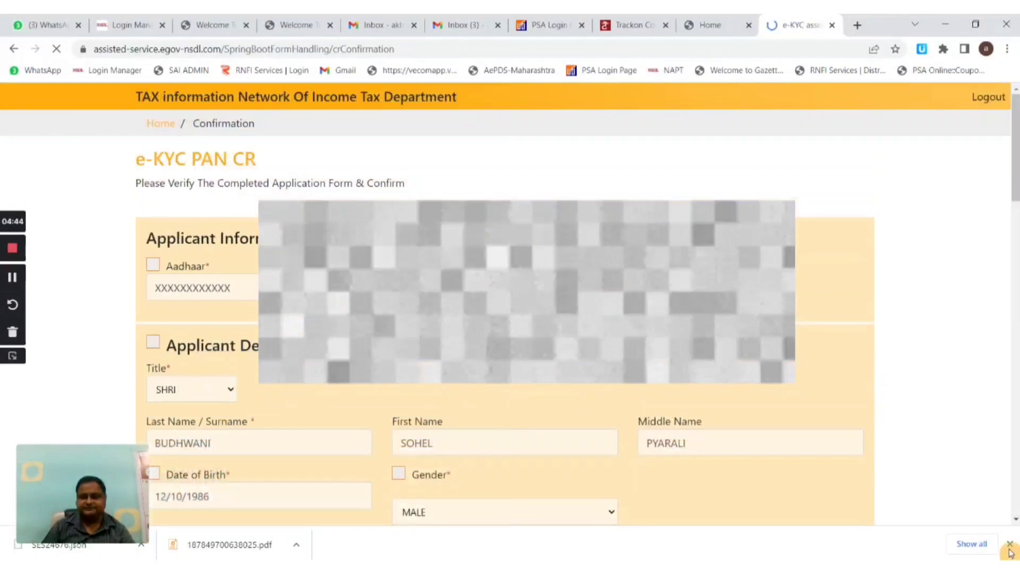
- Close the downloads bar, review the whole confirmation page and confirm the application
left_click(1010, 548)
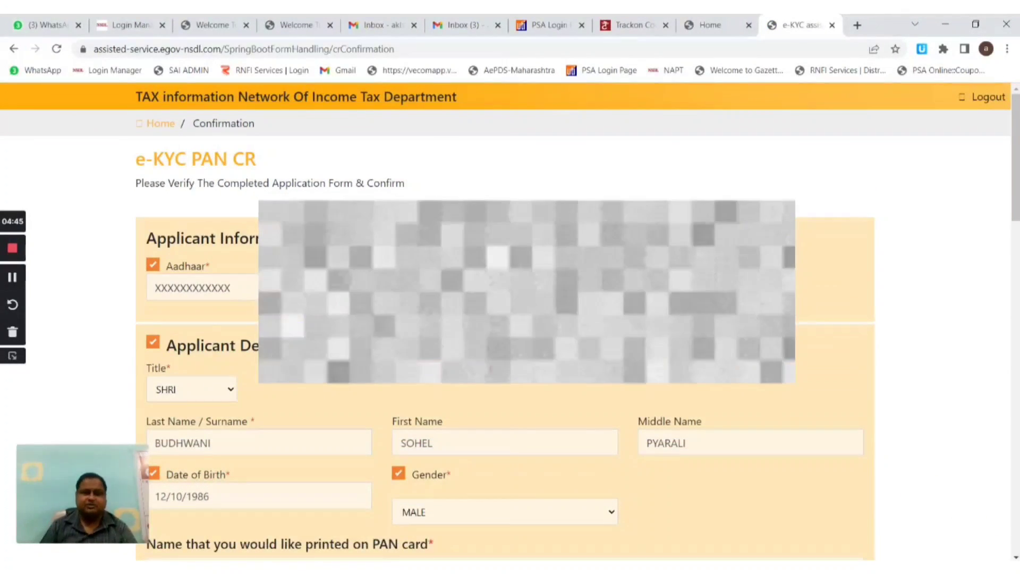
scroll(664, 324, "down", 2)
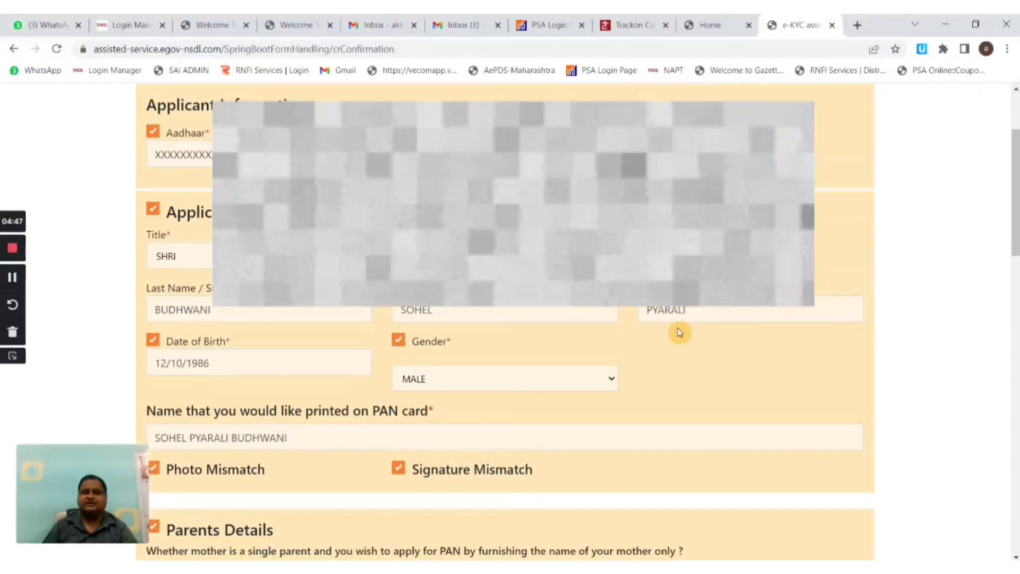
scroll(531, 319, "down", 2)
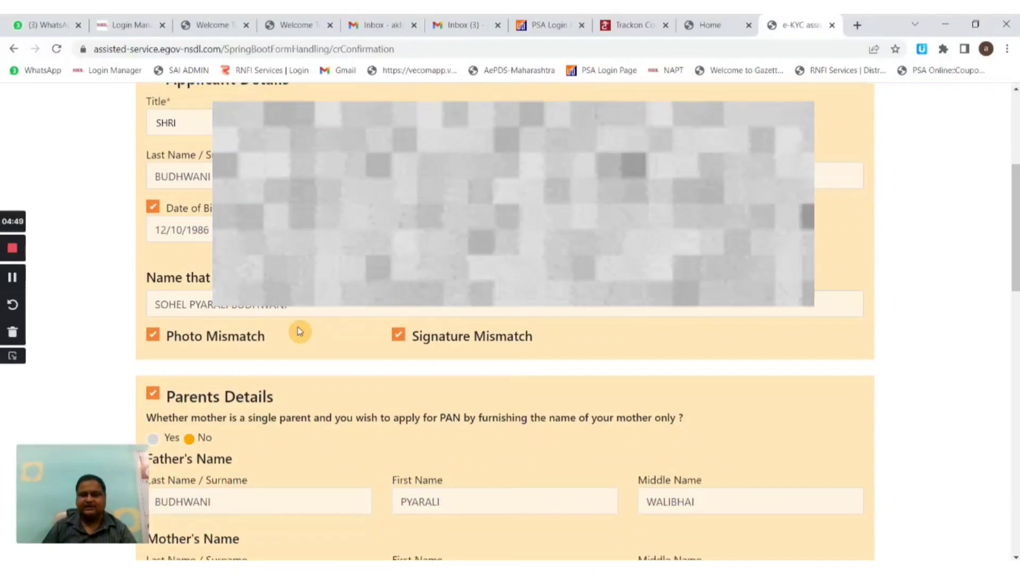
scroll(430, 373, "down", 8)
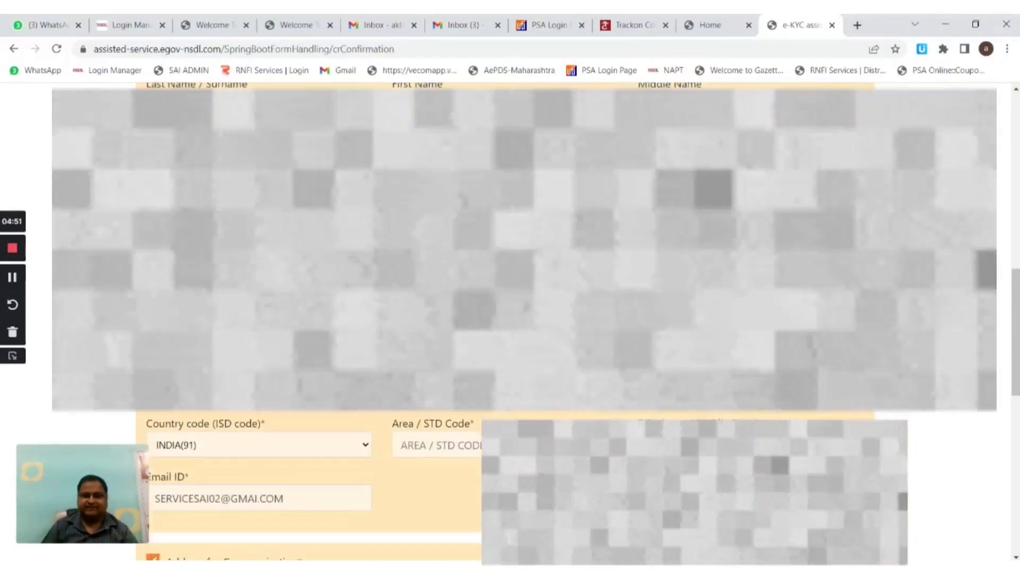
scroll(510, 324, "down", 2)
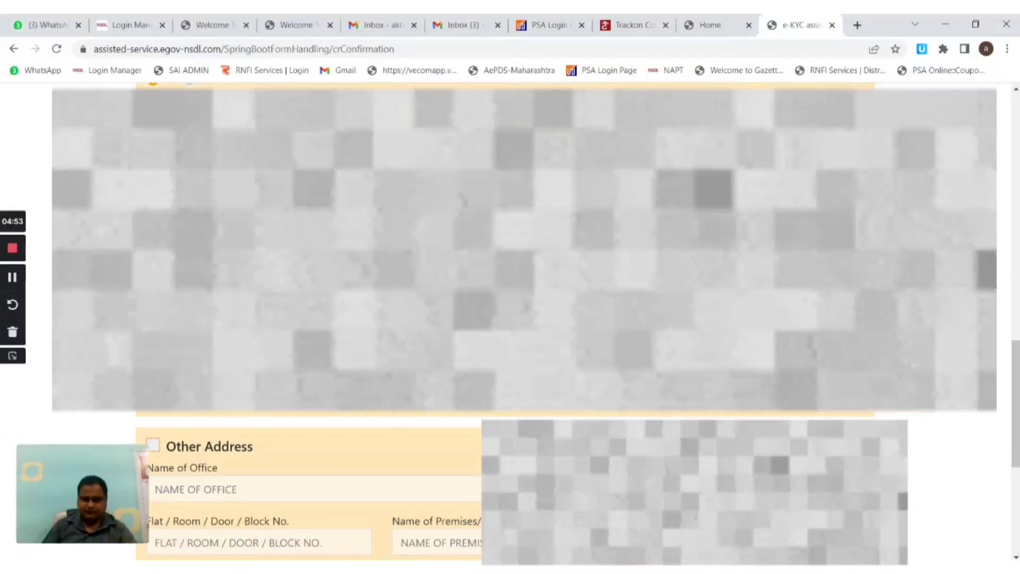
scroll(449, 358, "down", 3)
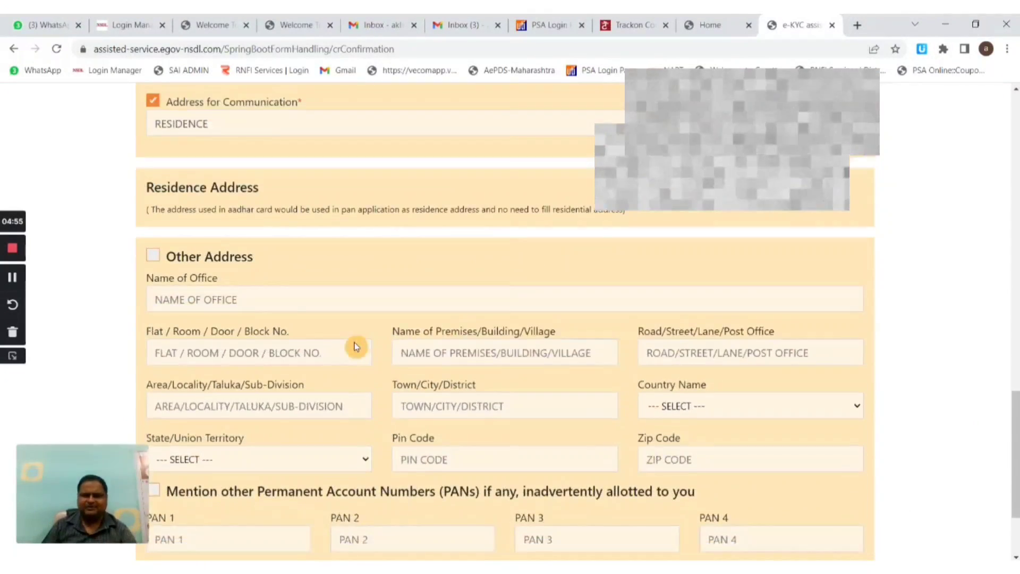
scroll(387, 366, "down", 2)
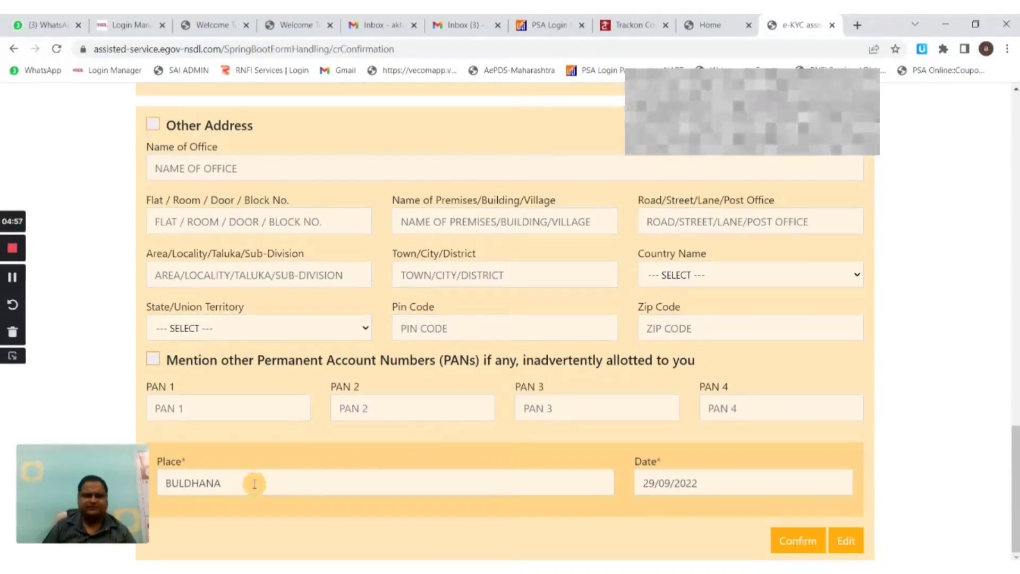
left_click(797, 541)
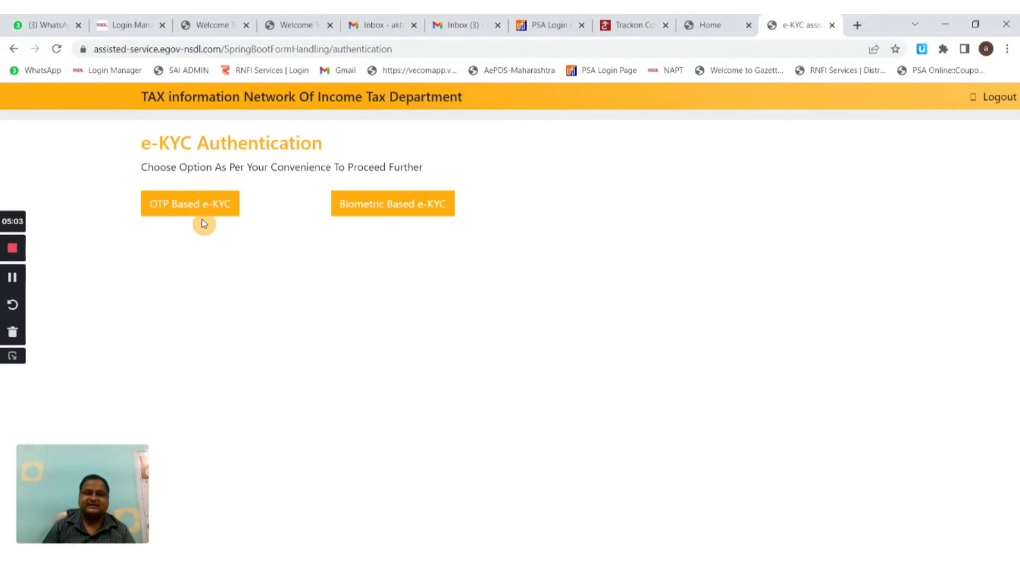
- Select Biometric Based e-KYC on the e-KYC Authentication page
left_click_drag(132, 205, 239, 276)
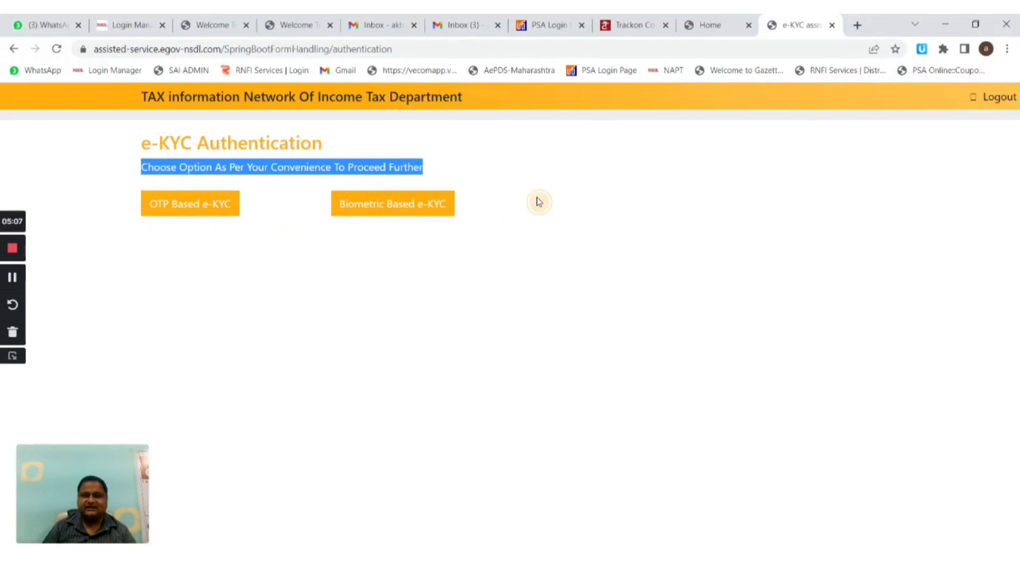
left_click(436, 225)
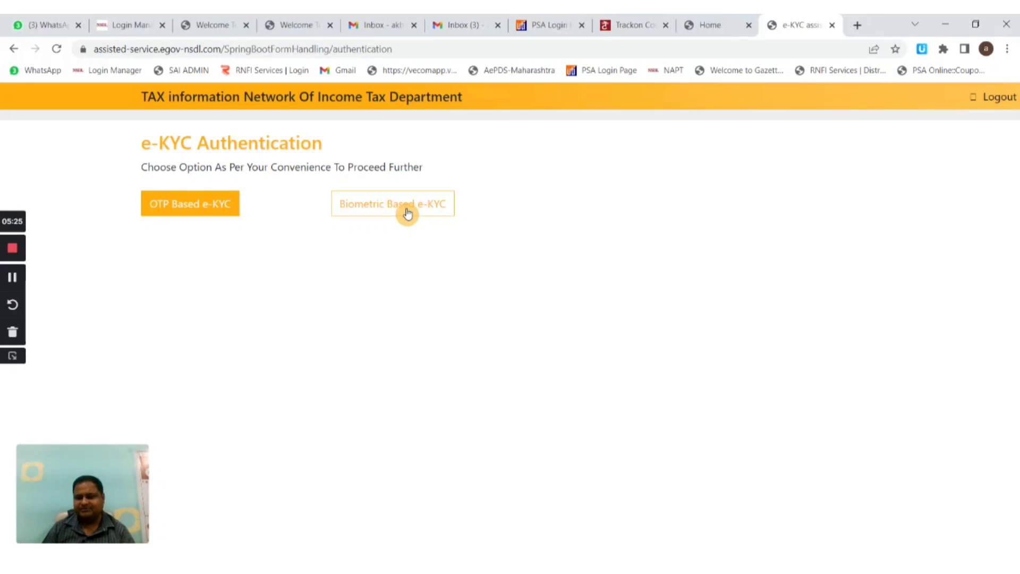
left_click(407, 213)
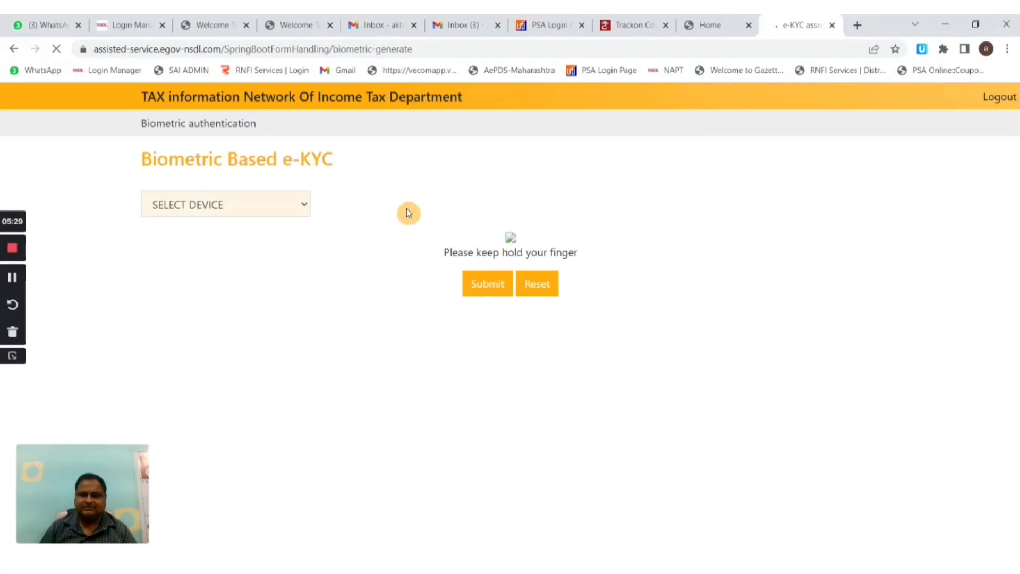
- Choose the MANTRA device, accept the RDSERVICE alert and submit the scanned fingerprint
left_click(264, 213)
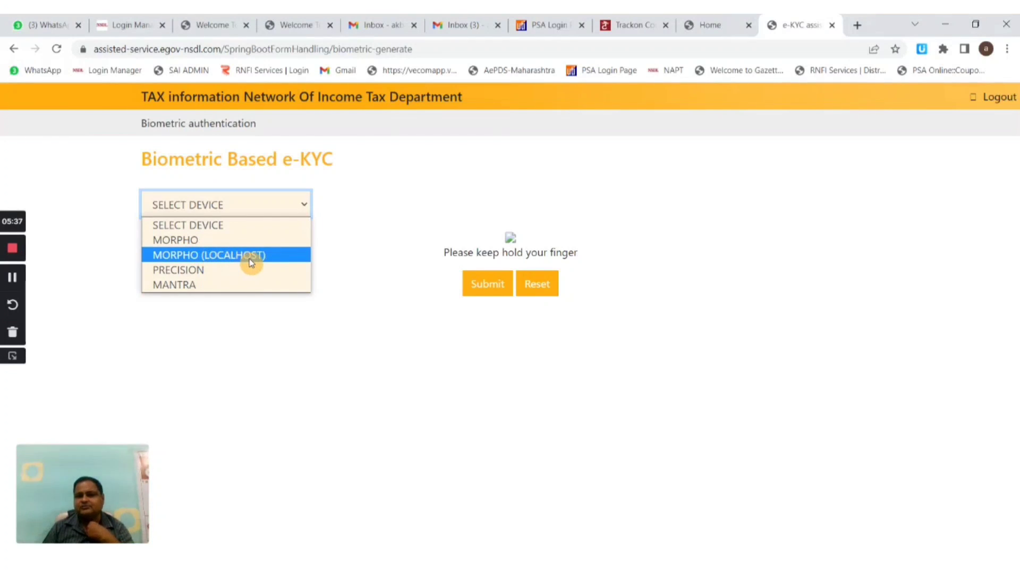
left_click(207, 290)
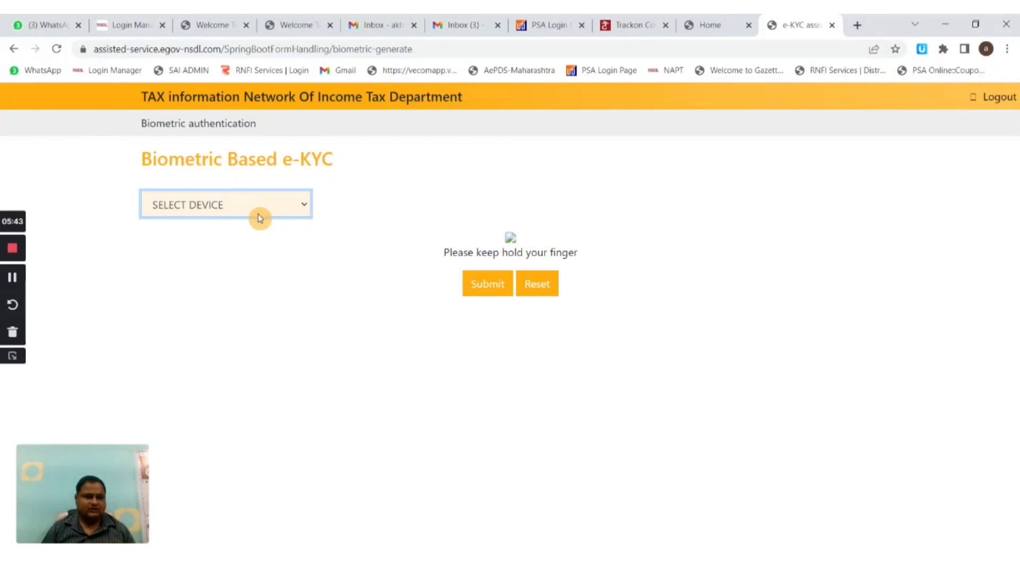
left_click(476, 284)
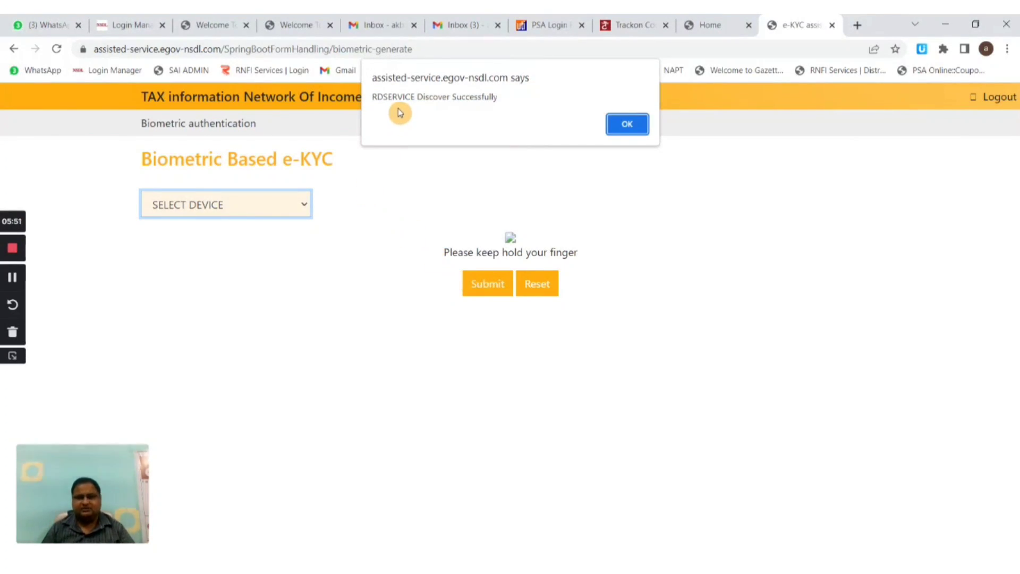
left_click(629, 123)
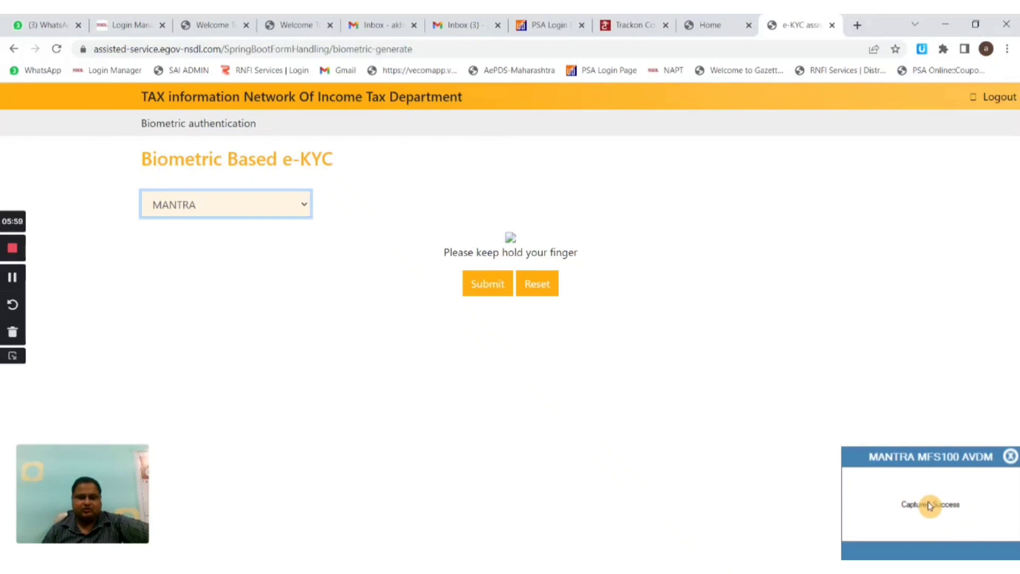
left_click(485, 293)
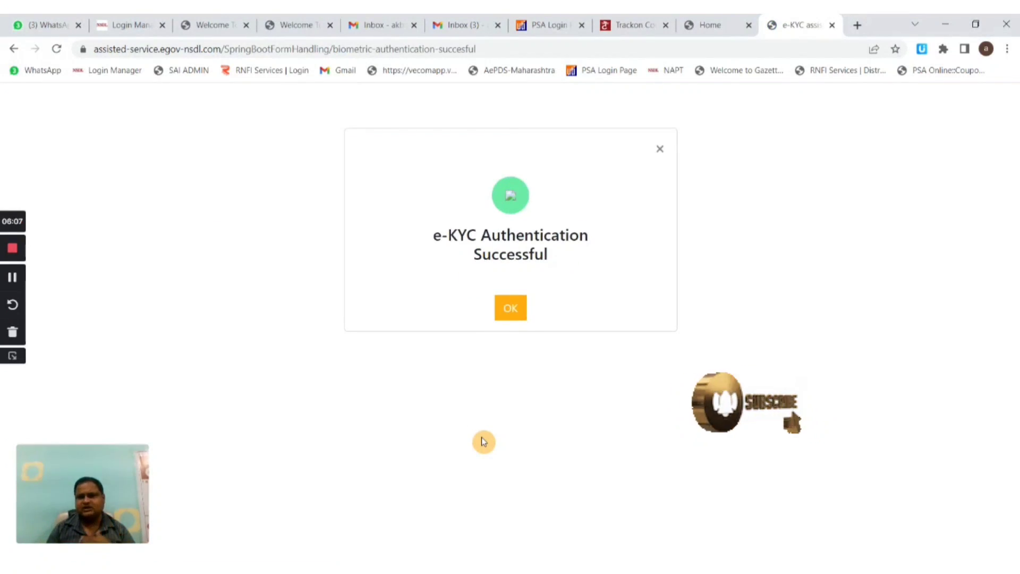
- Acknowledge the e-KYC success, choose Biometric Base e-Sign and reposition the e-Sign window
left_click(511, 314)
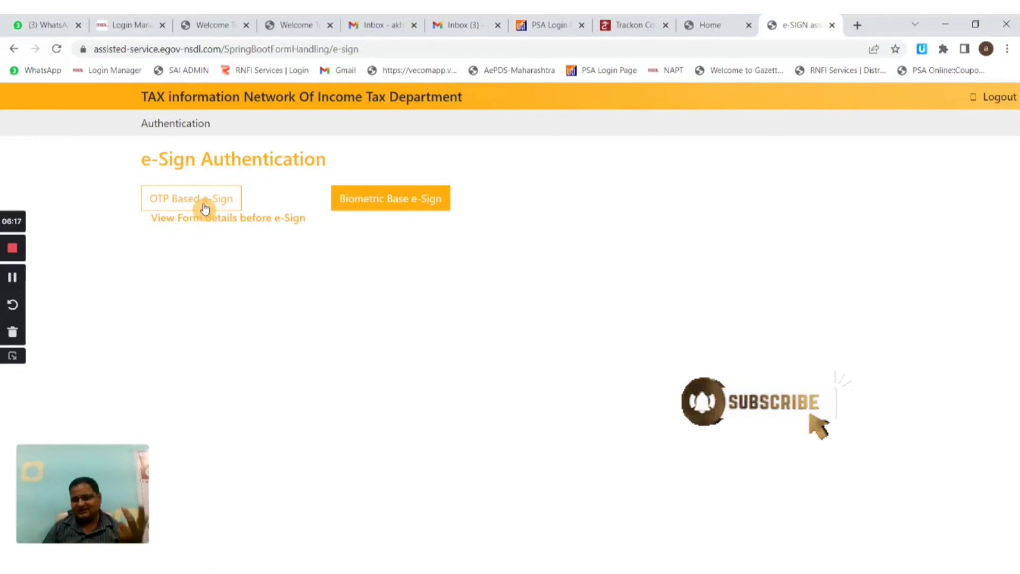
left_click(381, 203)
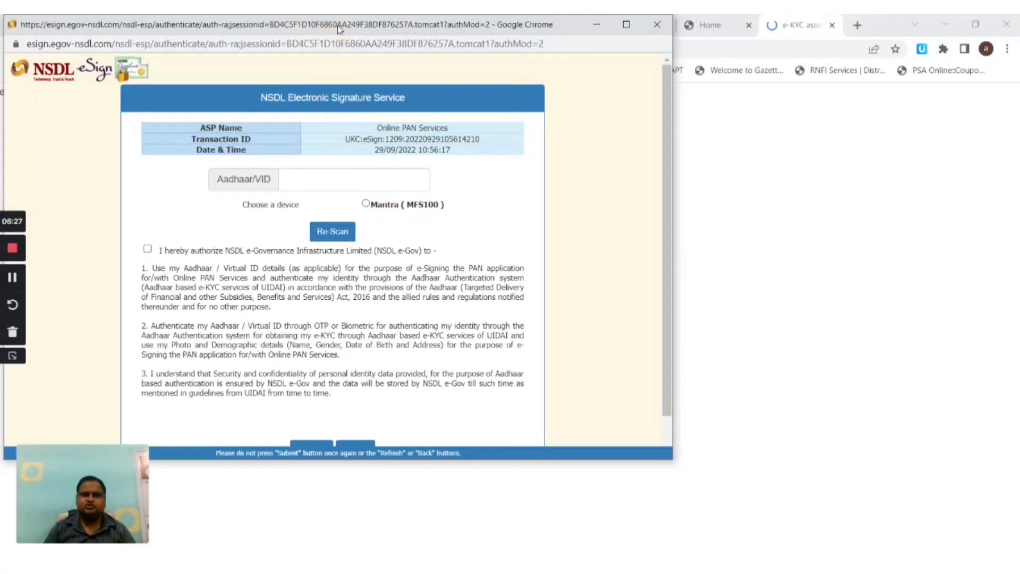
left_click_drag(335, 26, 418, 38)
- Enter the Aadhaar number, choose Mantra (MFS100), tick the NSDL e-Gov consent, then cancel the e-Sign
left_click(404, 190)
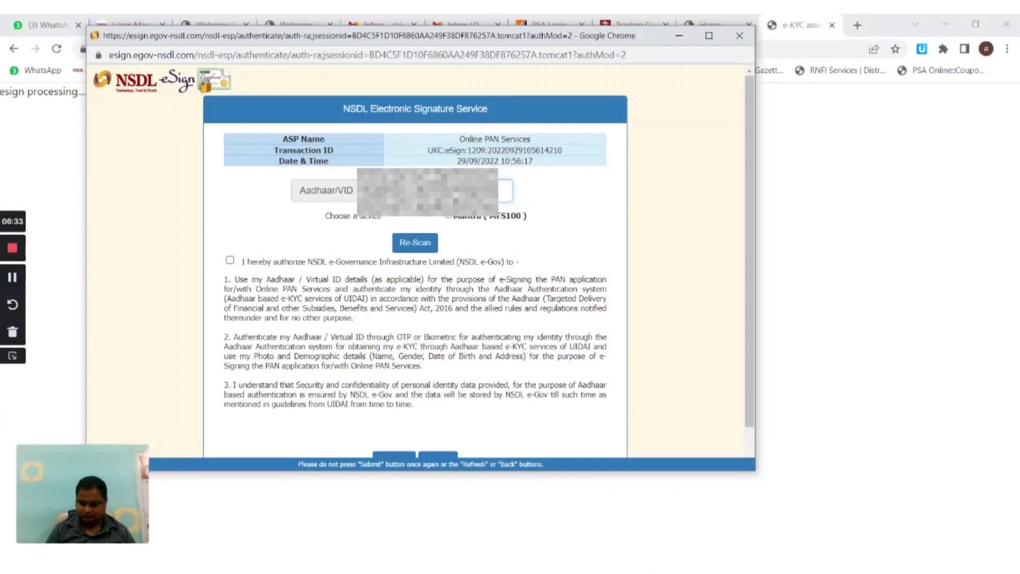
left_click(448, 216)
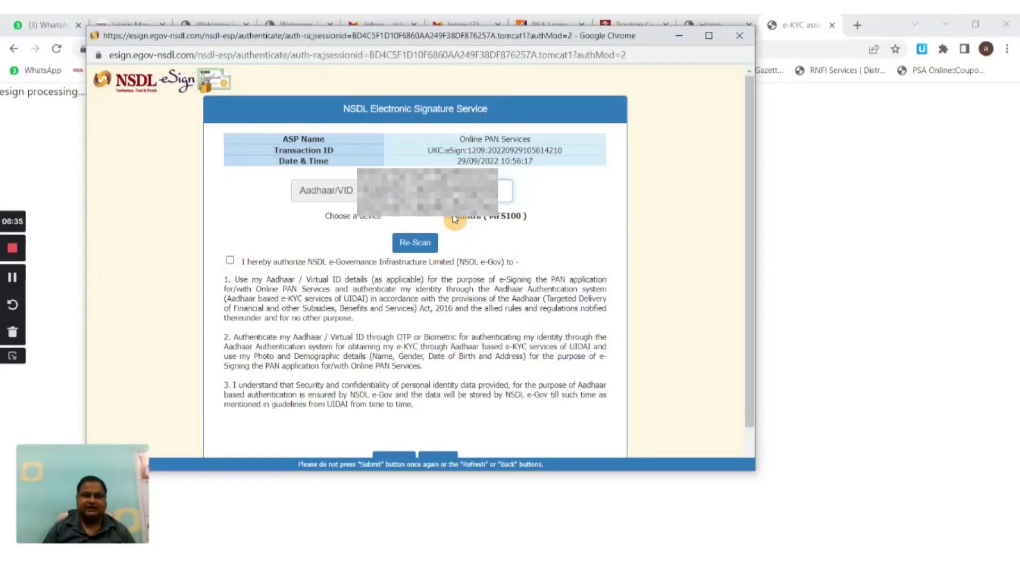
left_click(229, 259)
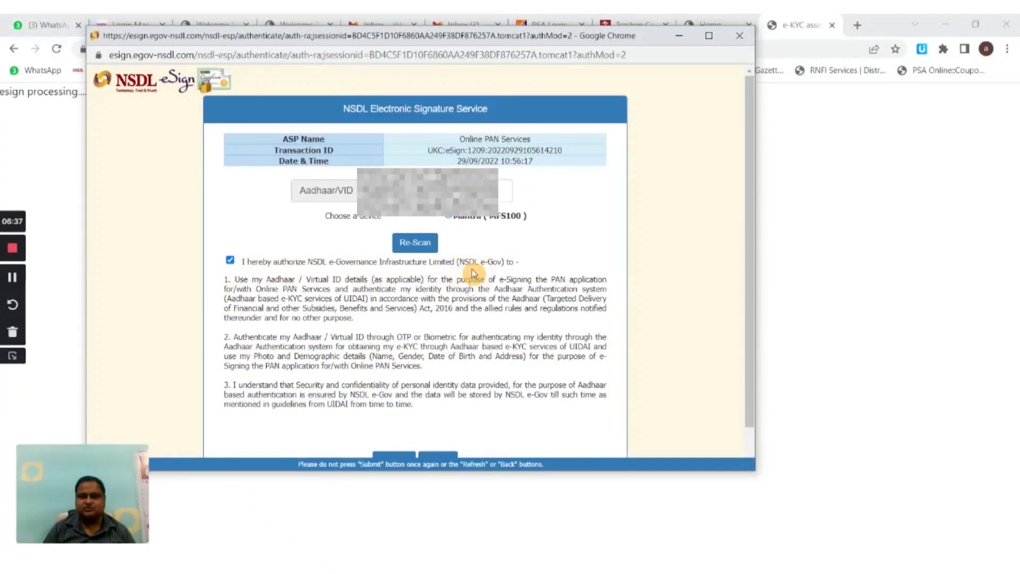
scroll(416, 251, "down", 1)
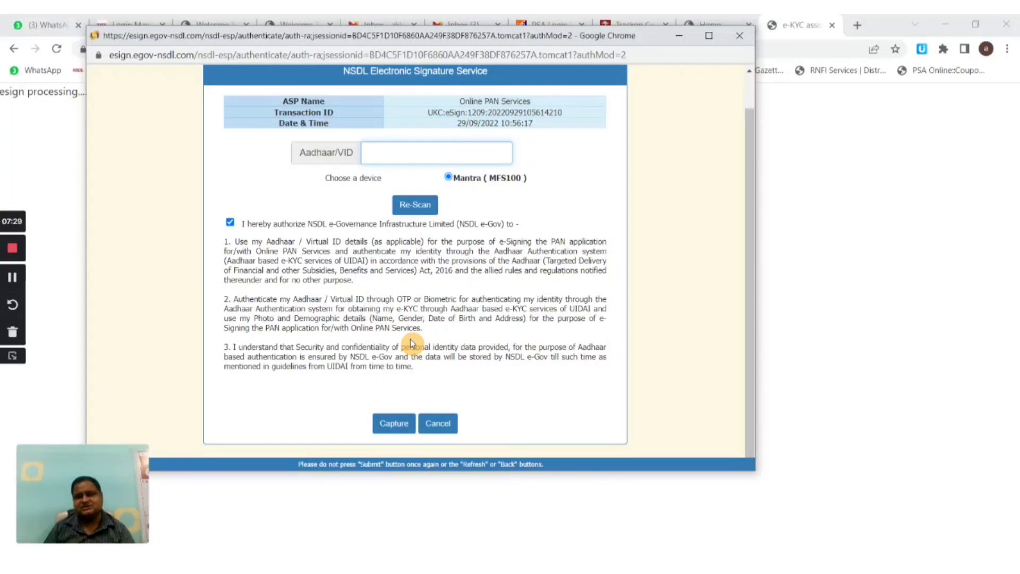
left_click(445, 428)
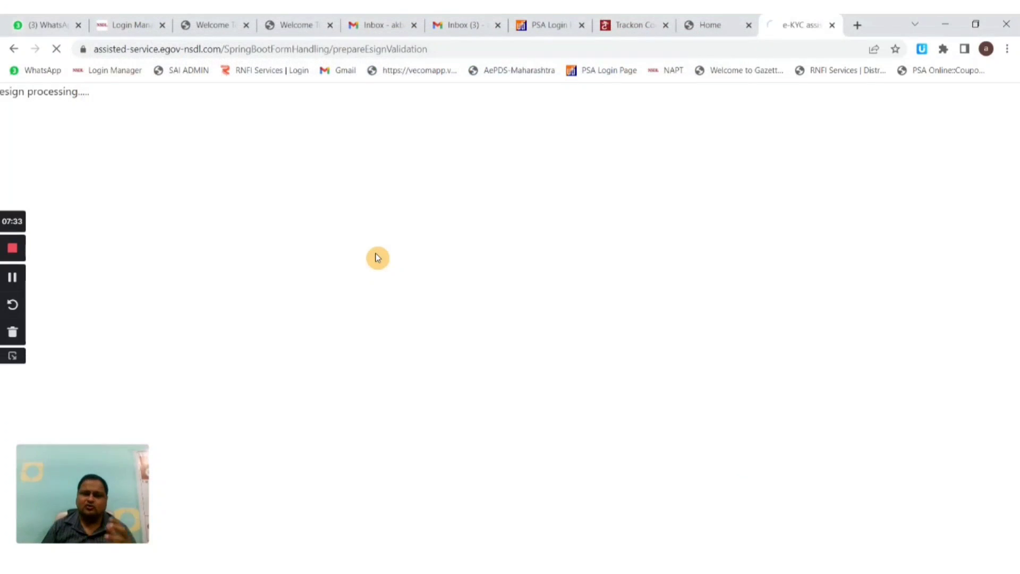